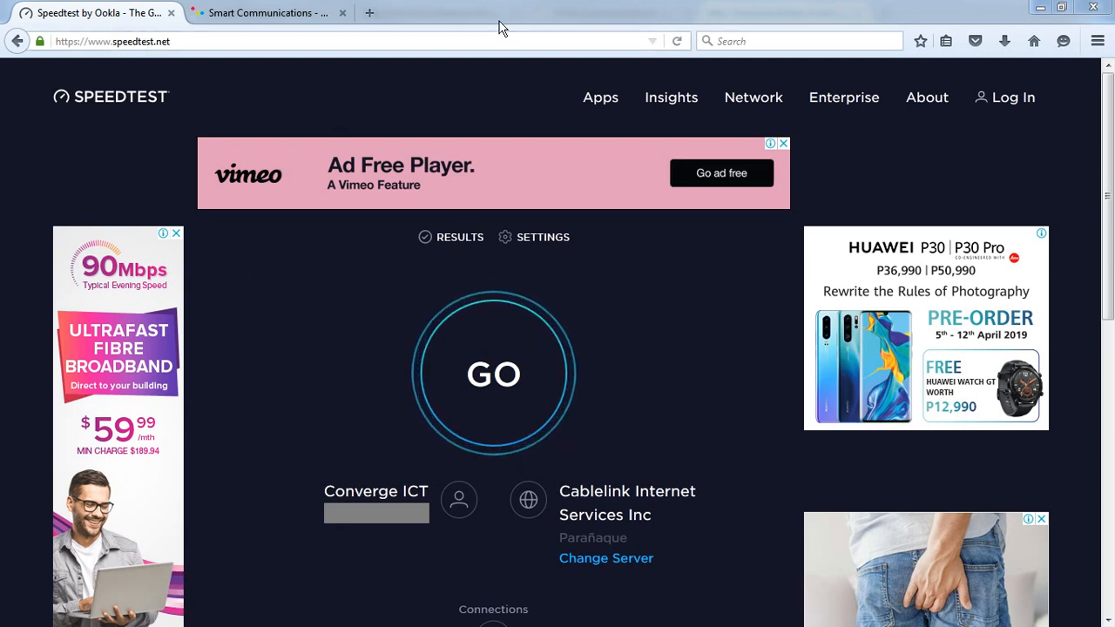
Step: Reload the Speedtest page and check which internet provider the current connection uses
left_click(677, 39)
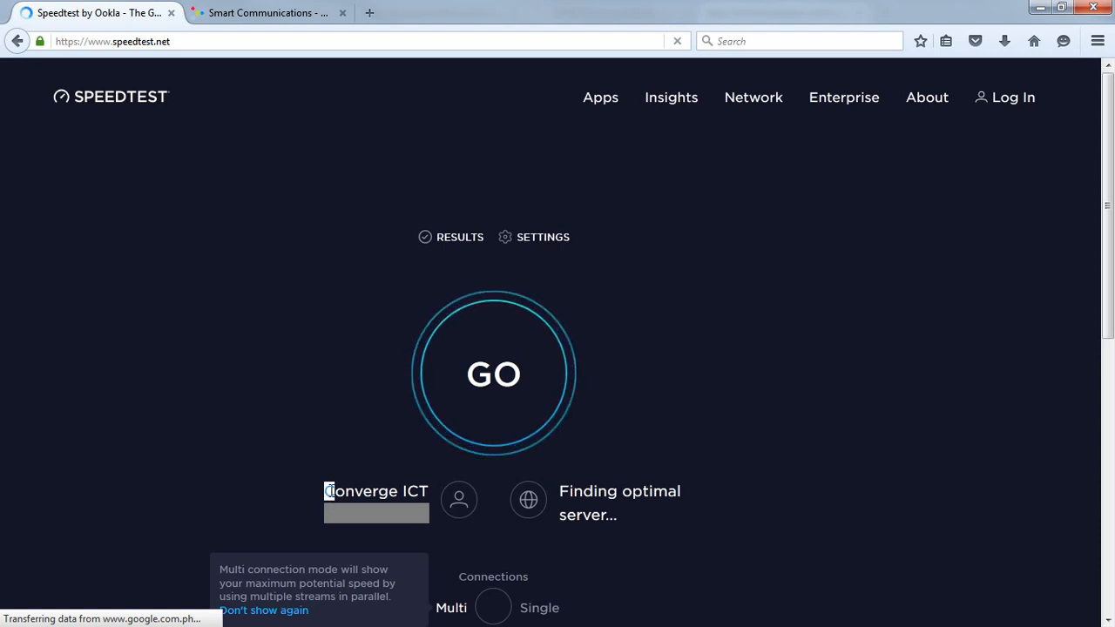
left_click_drag(328, 491, 429, 493)
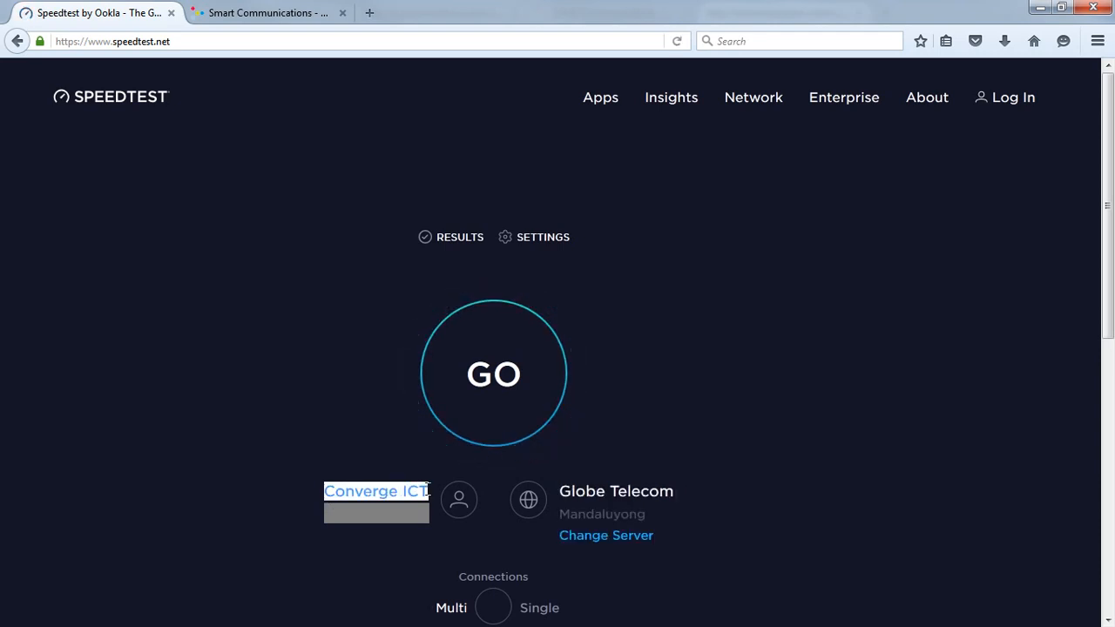
left_click(327, 386)
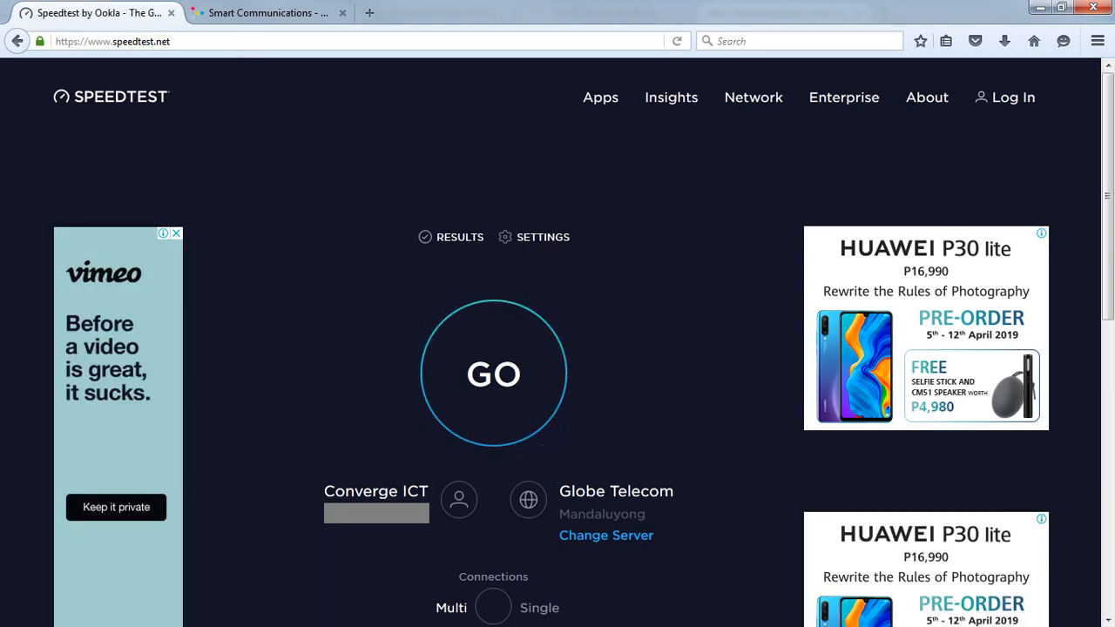
Step: On the Smart Communications reliability page, close the developer tools and check the page's address and connection security information
key("ctrl+Tab")
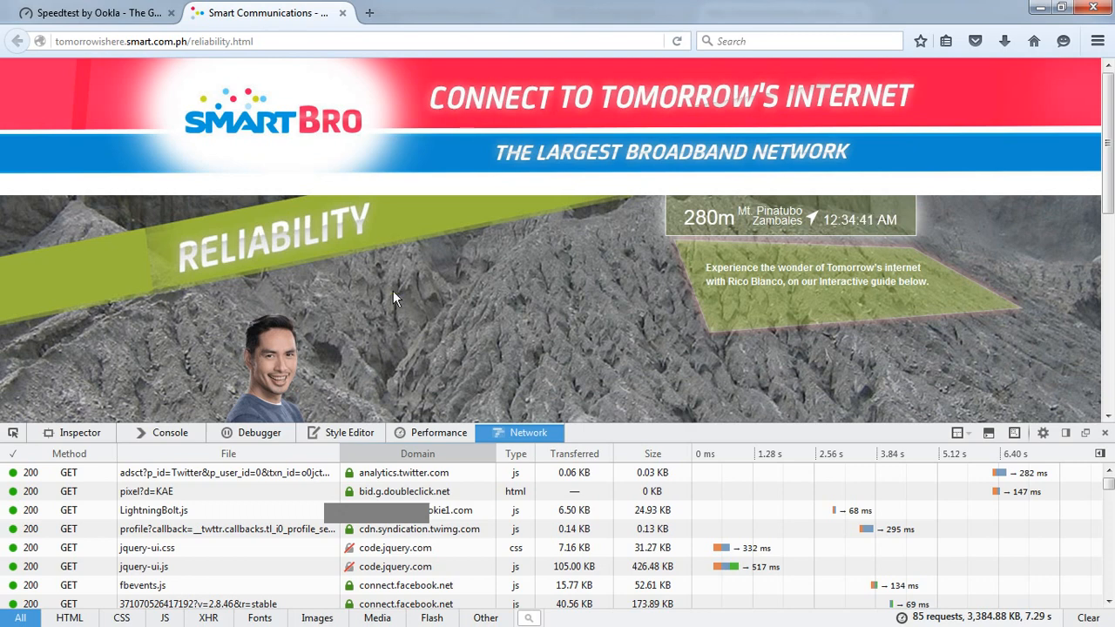
key("F12")
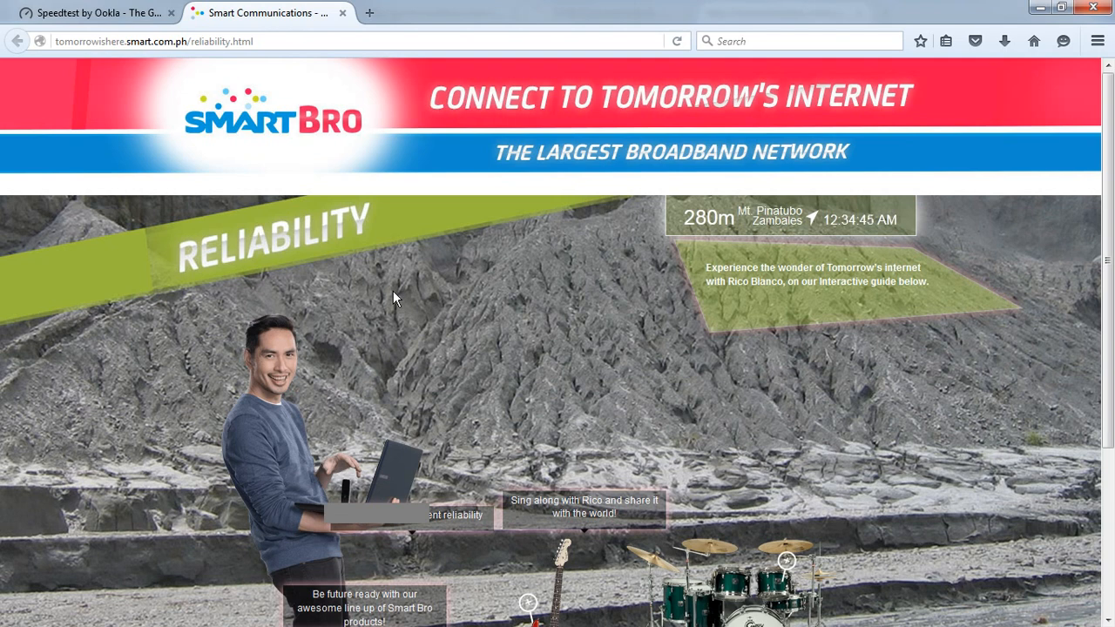
left_click(146, 42)
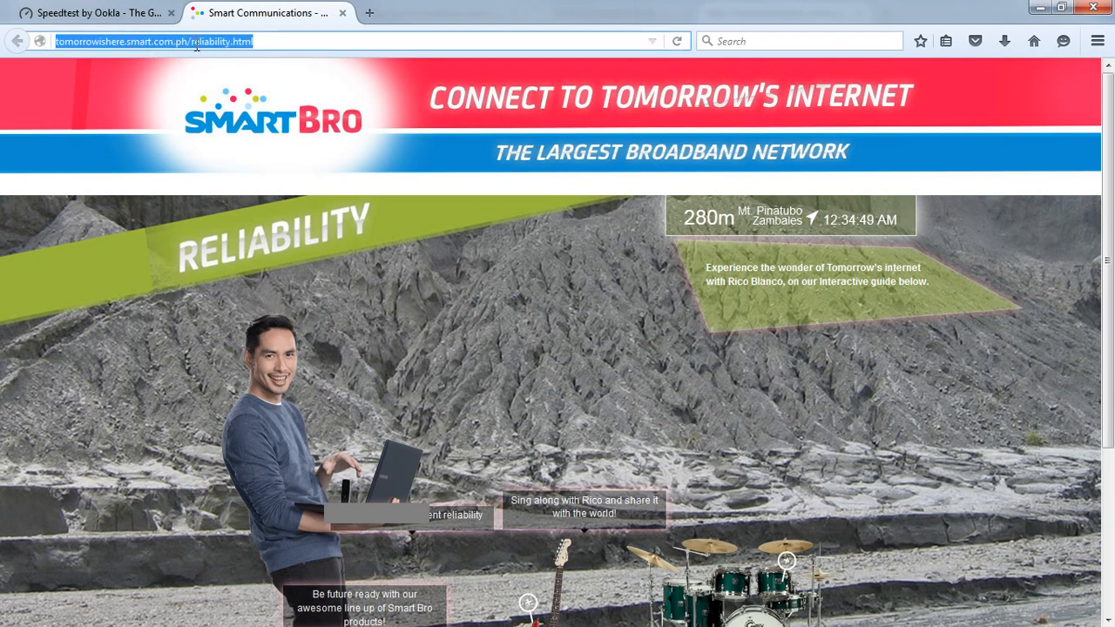
left_click(356, 364)
scroll(341, 324, "down", 5)
scroll(341, 324, "up", 5)
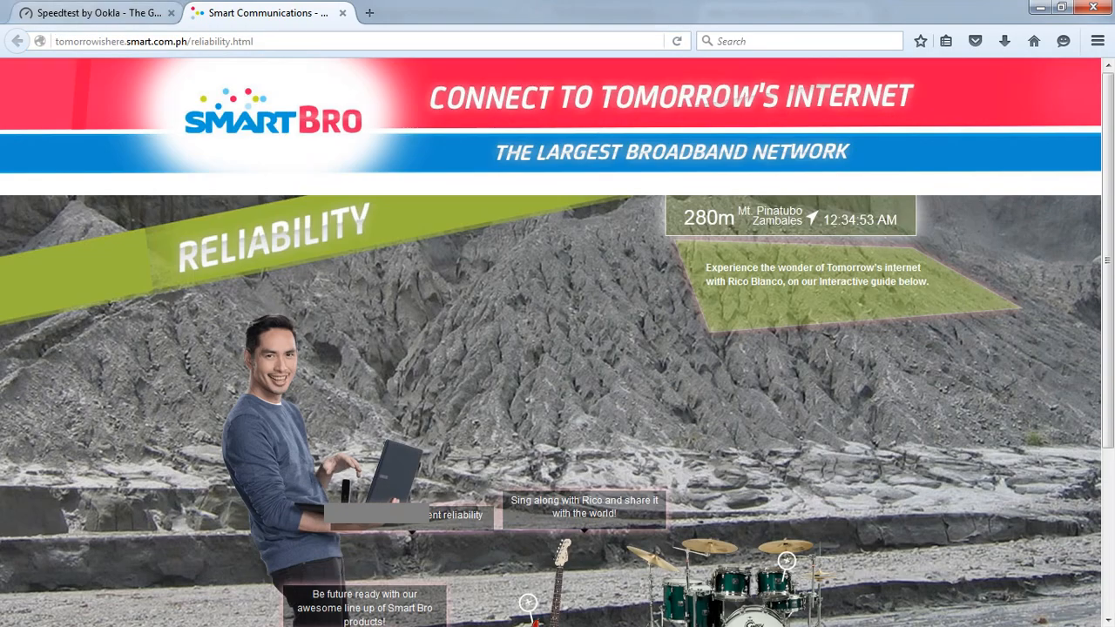
left_click(44, 43)
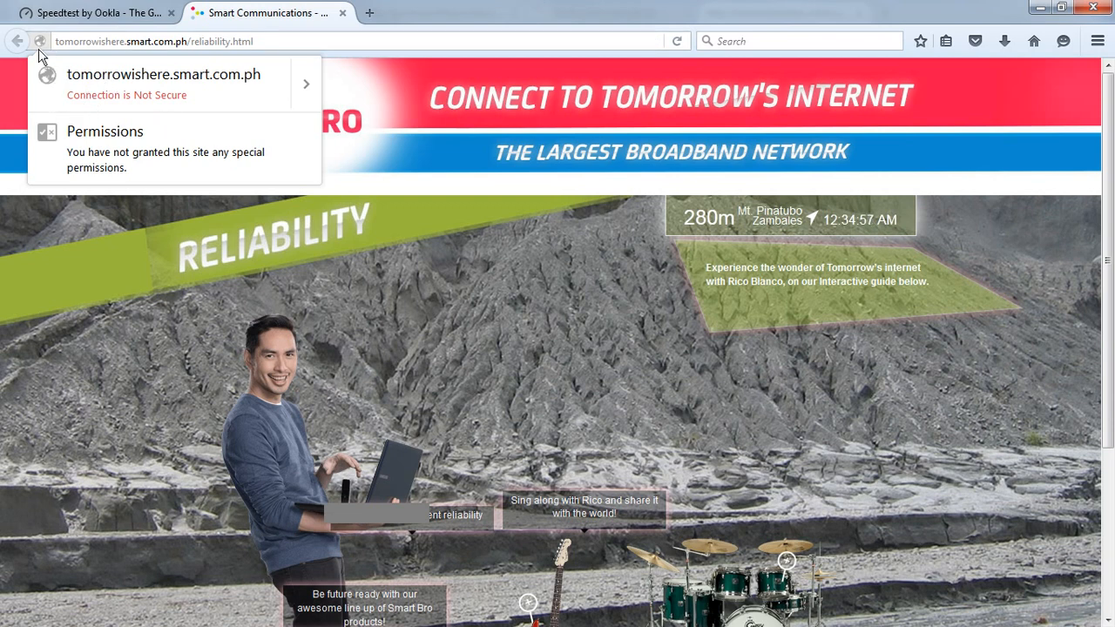
left_click(39, 44)
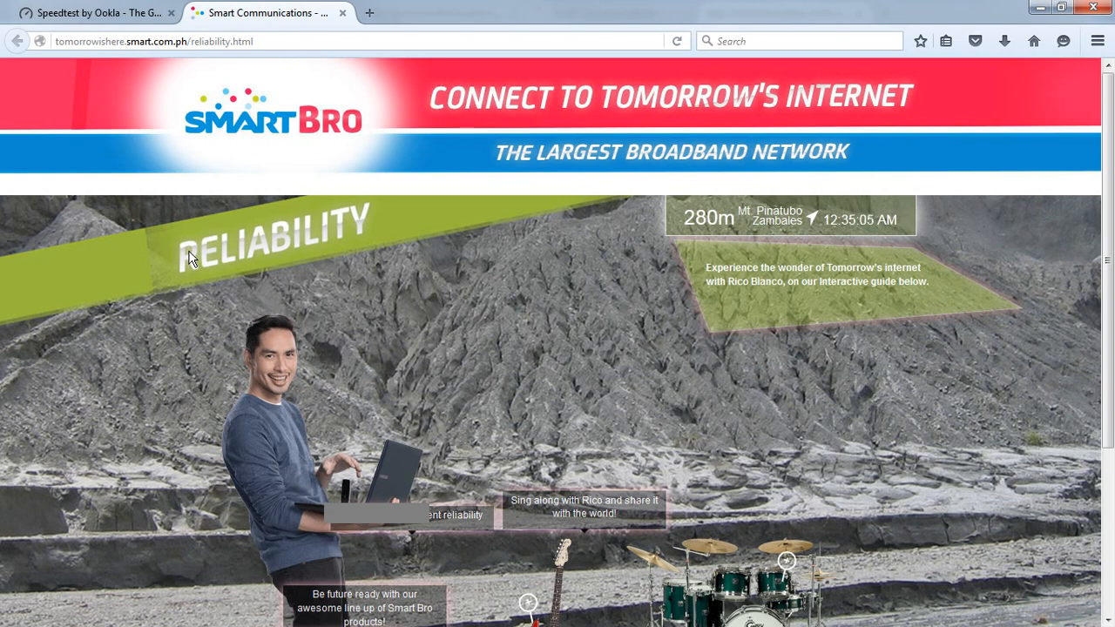
Step: Open the Network monitor for the reliability page and reload the page to record its requests
key("ctrl+shift+q")
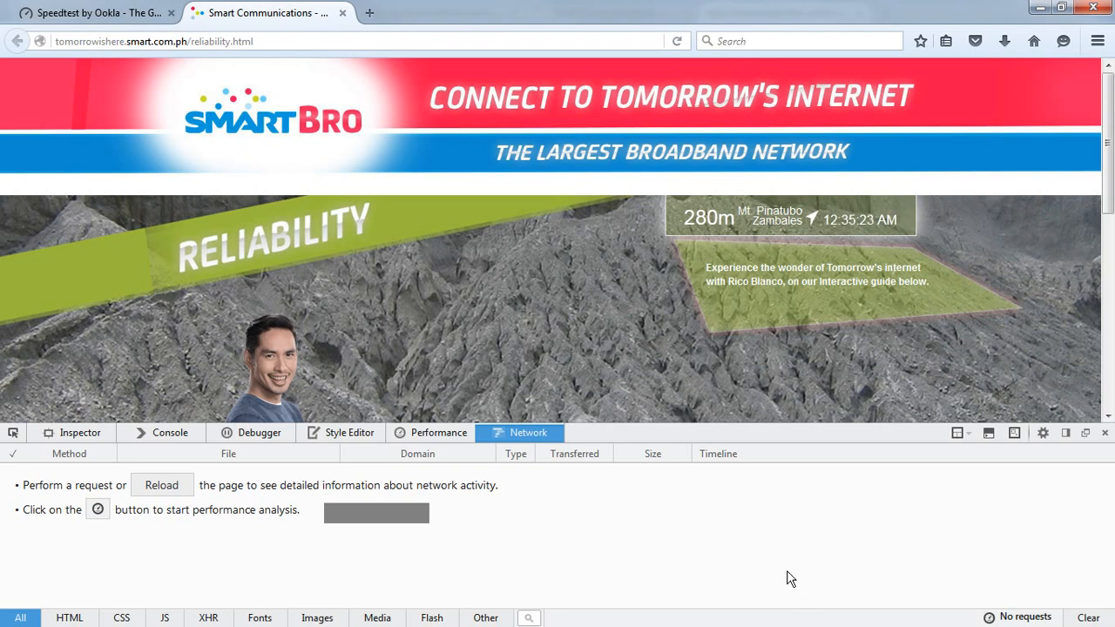
left_click(439, 434)
left_click(522, 440)
key("F5")
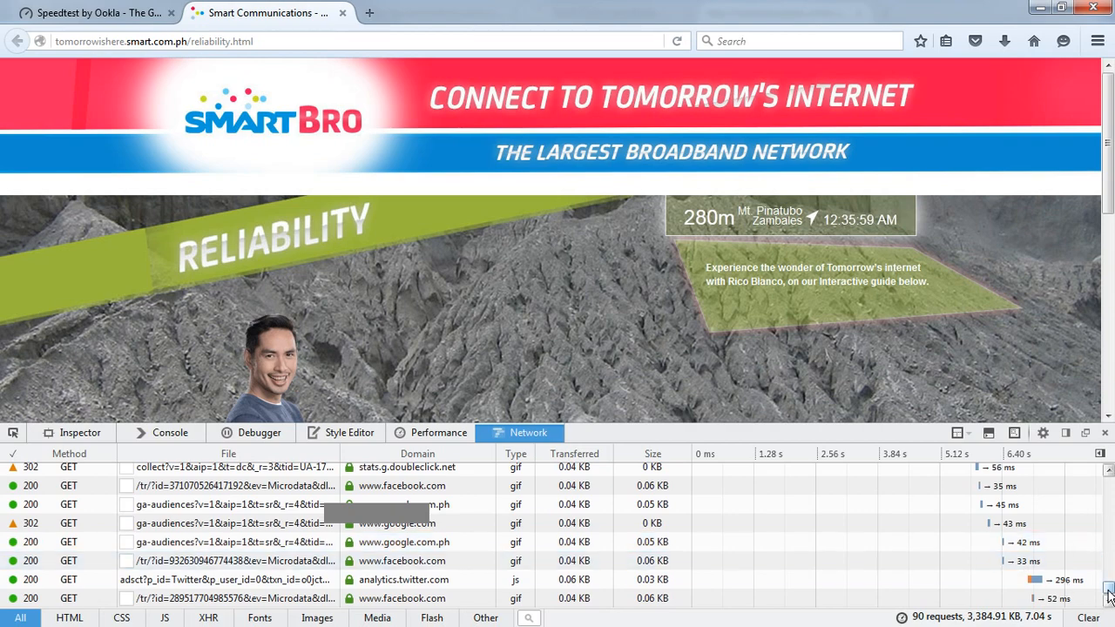
Step: Examine the recorded network requests and their timeline from the first entry to the last
left_click_drag(1108, 595, 1107, 474)
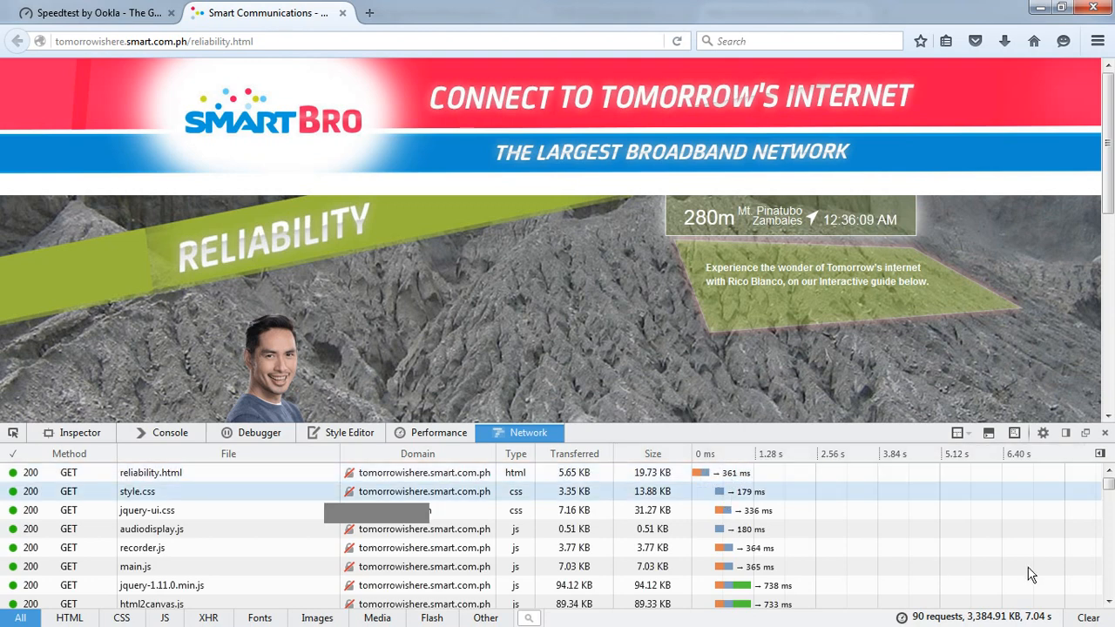
left_click_drag(1109, 486, 1107, 615)
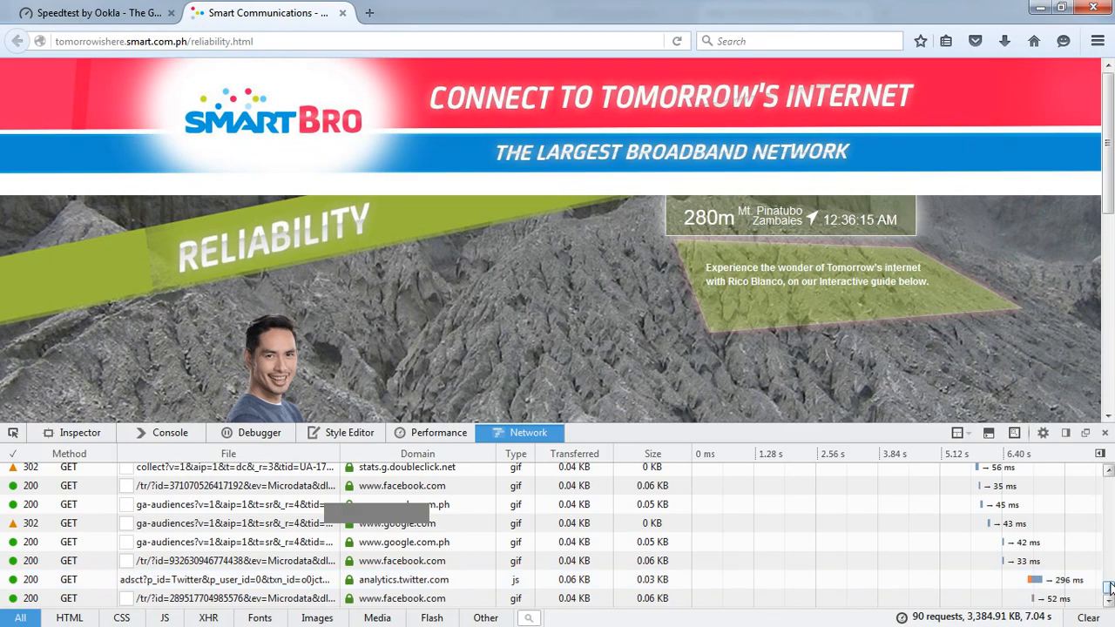
left_click_drag(1110, 590, 1098, 529)
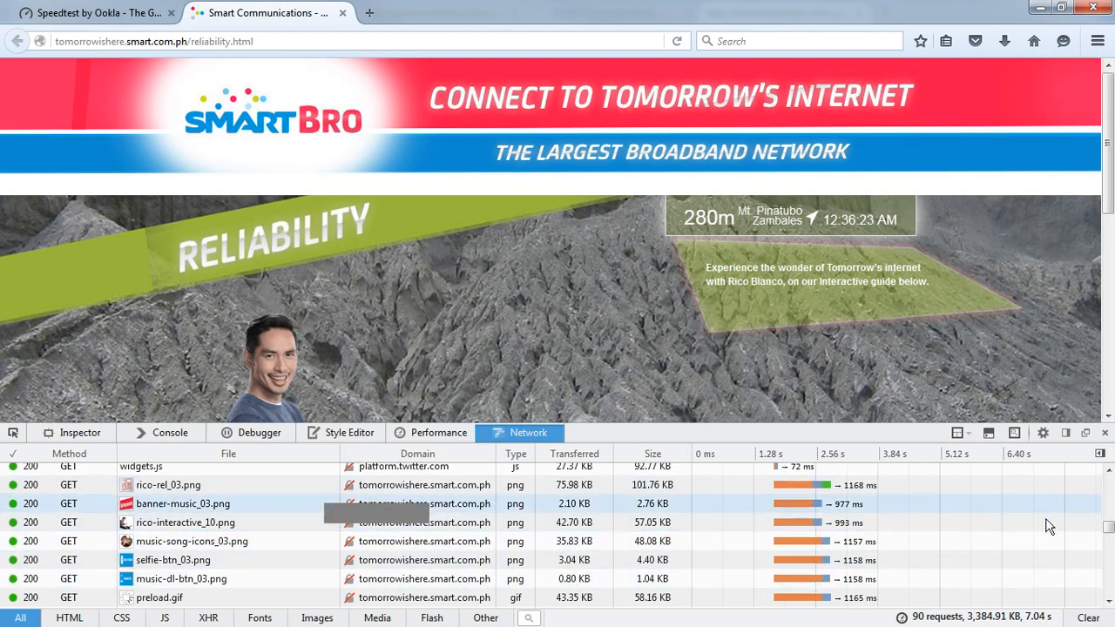
left_click_drag(1108, 527, 1108, 484)
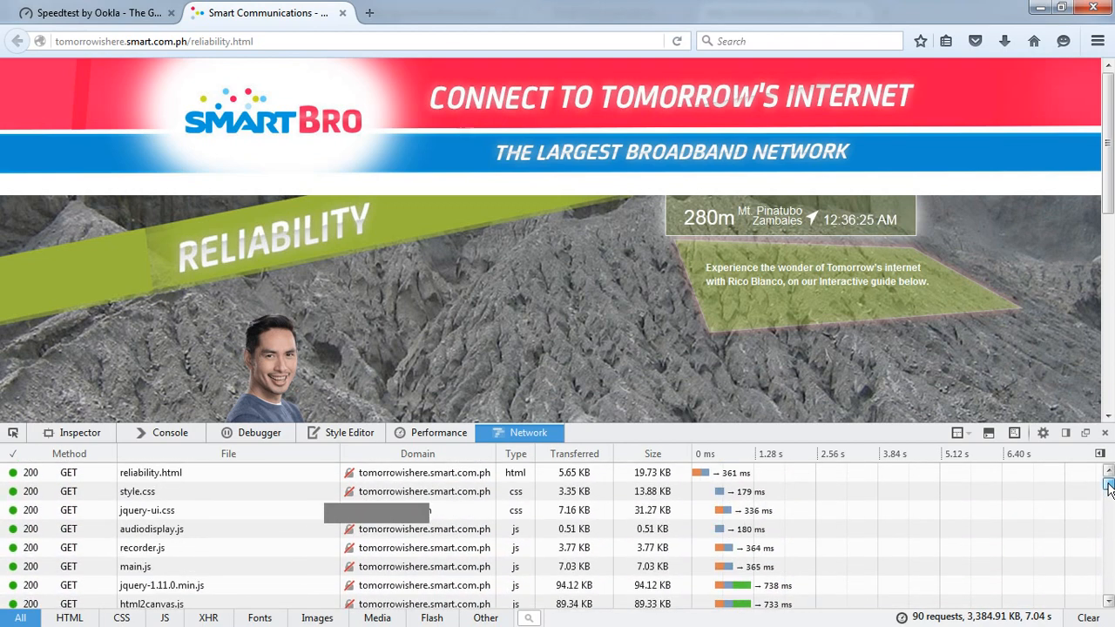
Step: Sort the network requests by domain and review the domains contacted through the whole list
left_click(463, 452)
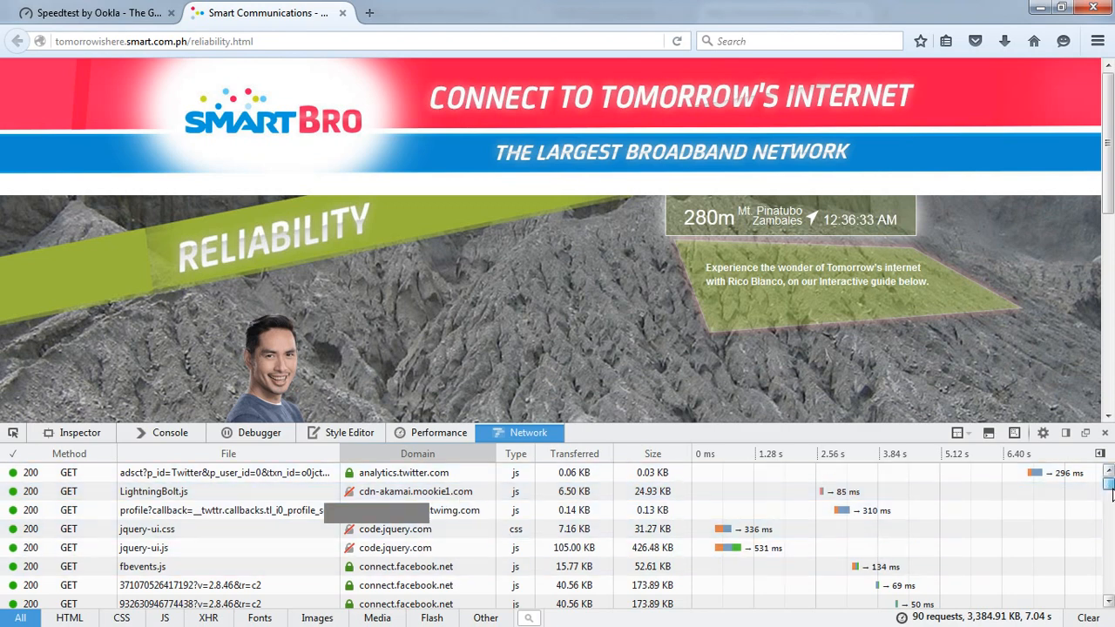
mouse_move(1109, 486)
left_mouse_down()
mouse_move(1109, 606)
mouse_move(1108, 486)
left_mouse_up()
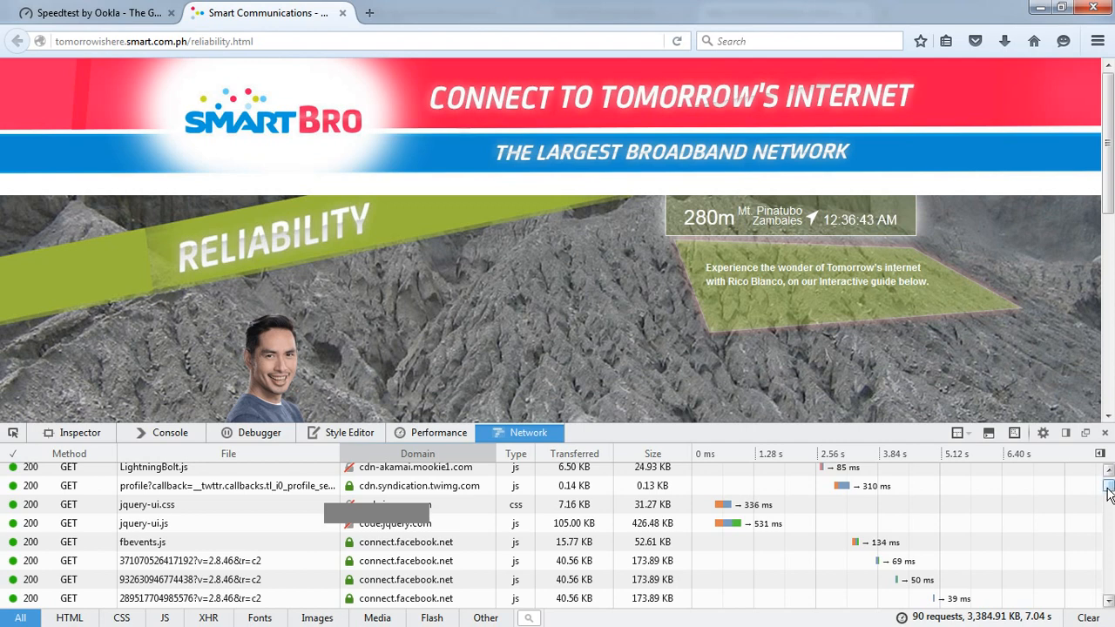
left_click_drag(1109, 492, 1110, 495)
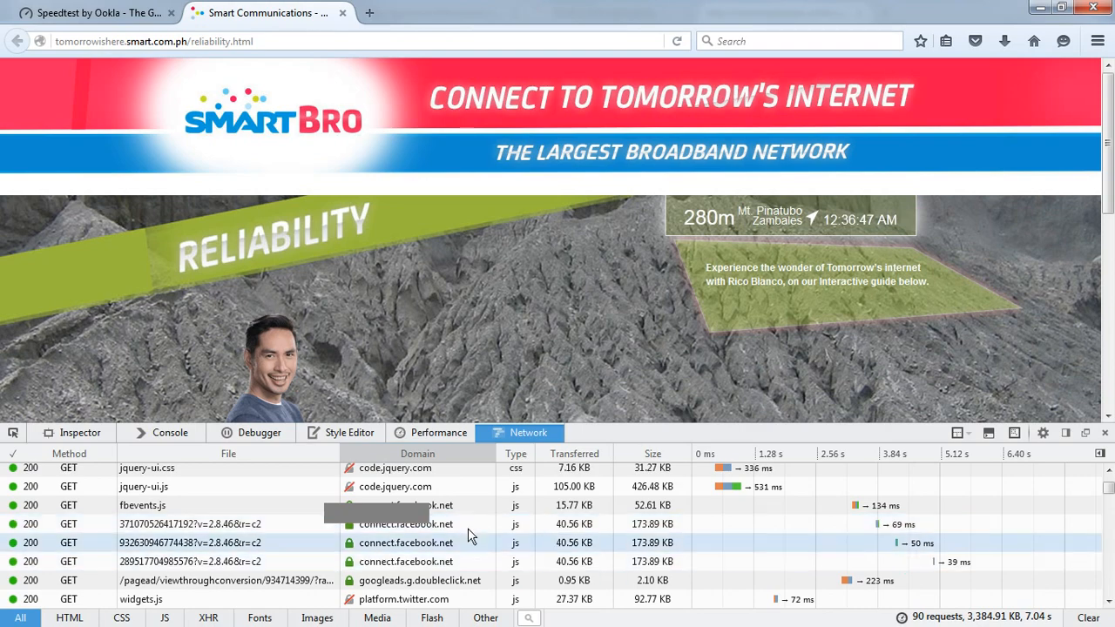
left_click_drag(1108, 488, 1110, 512)
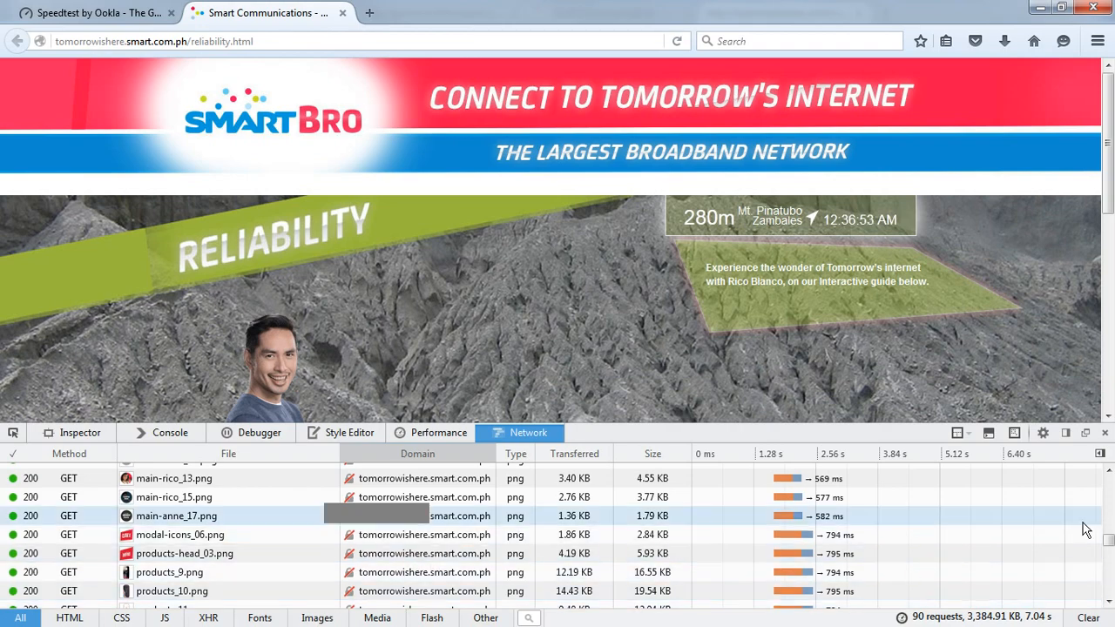
left_click_drag(1109, 542, 1111, 588)
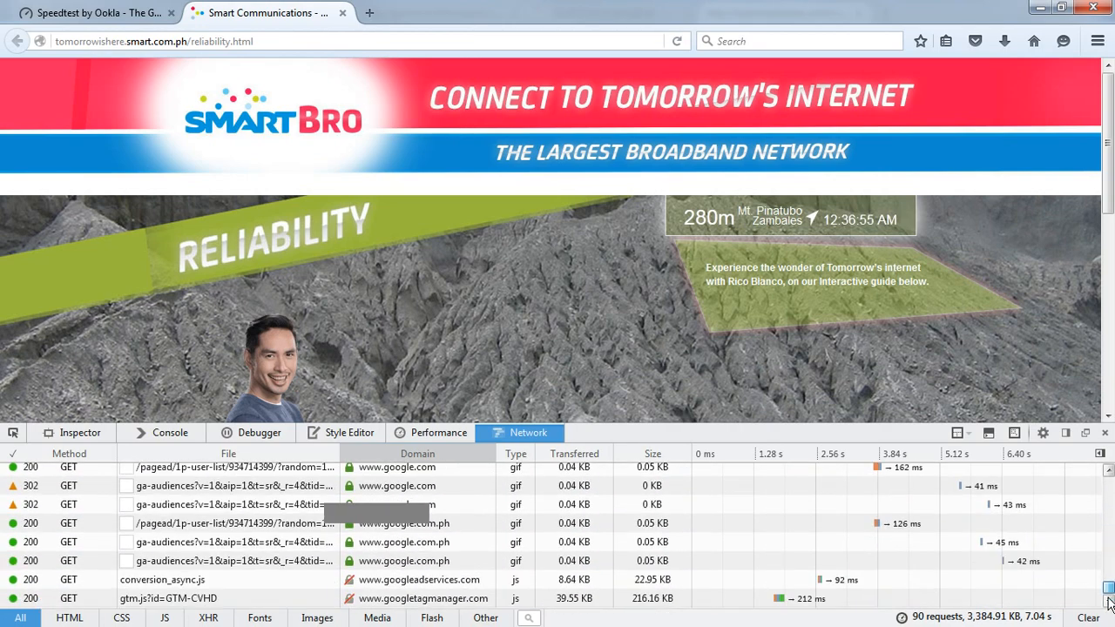
left_click_drag(1109, 601, 1108, 484)
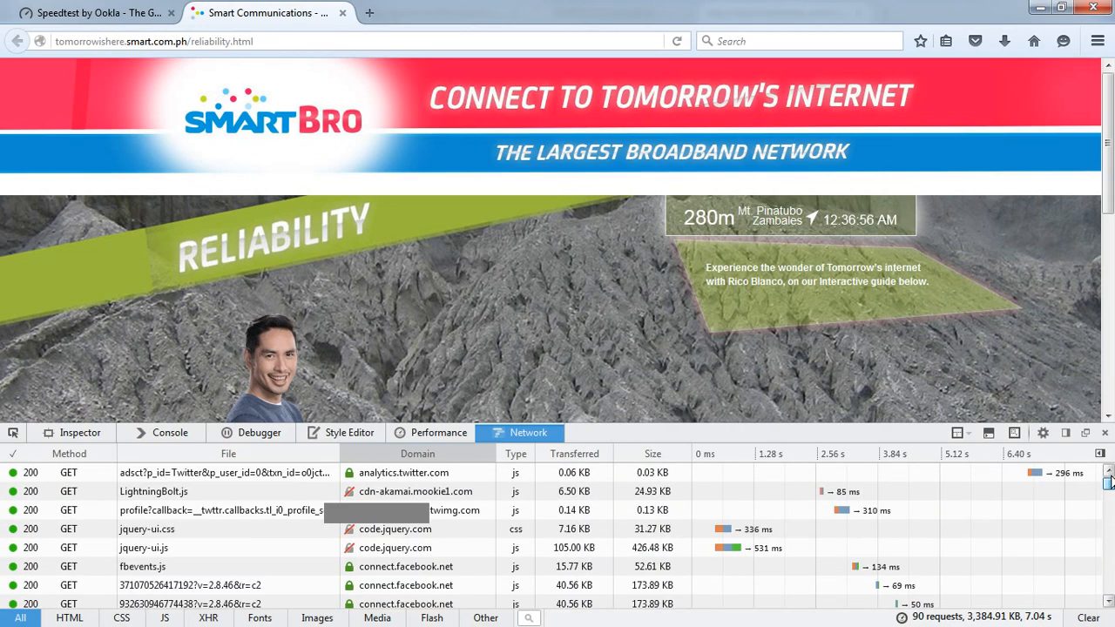
Step: Sort the requests by file name, restore the sorting by domain, and review the grouped domains again
left_click(229, 461)
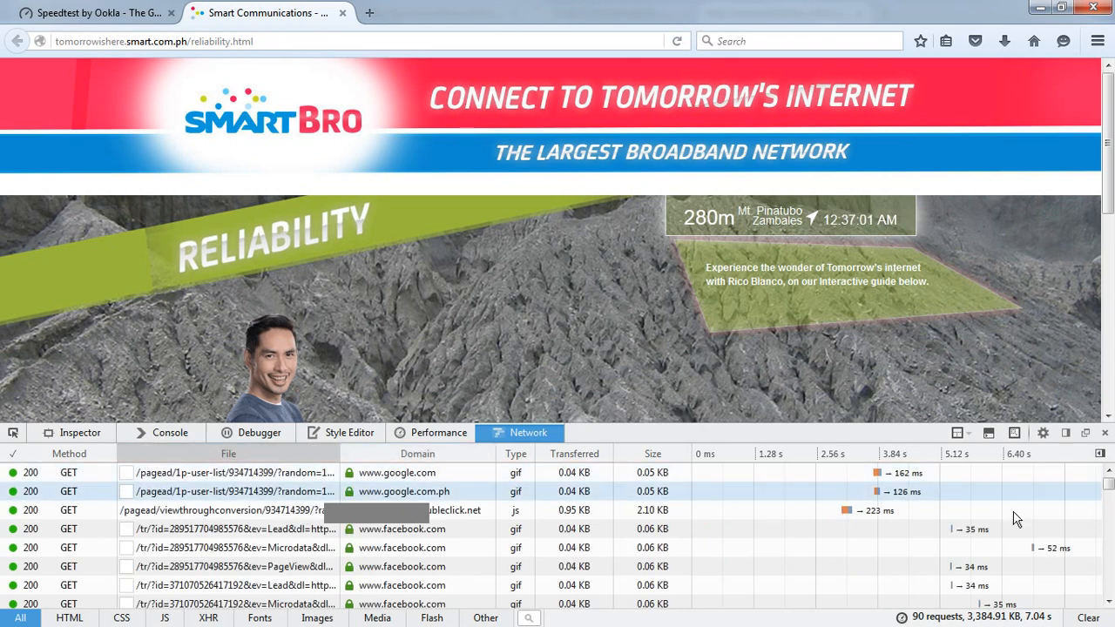
left_click_drag(1110, 484, 1108, 521)
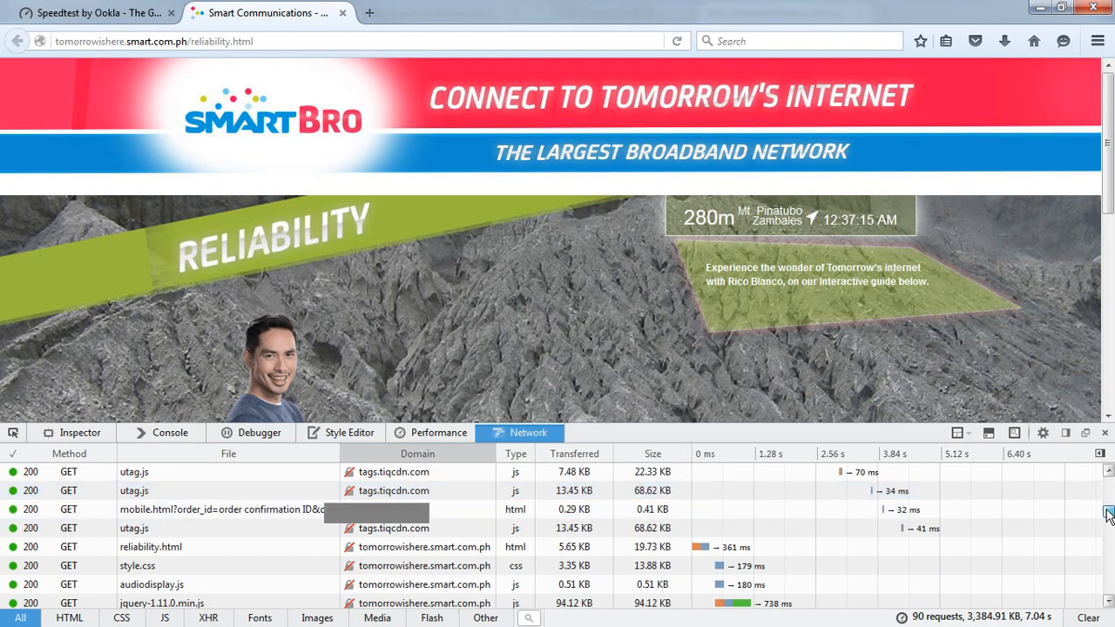
left_click_drag(1109, 514, 1109, 478)
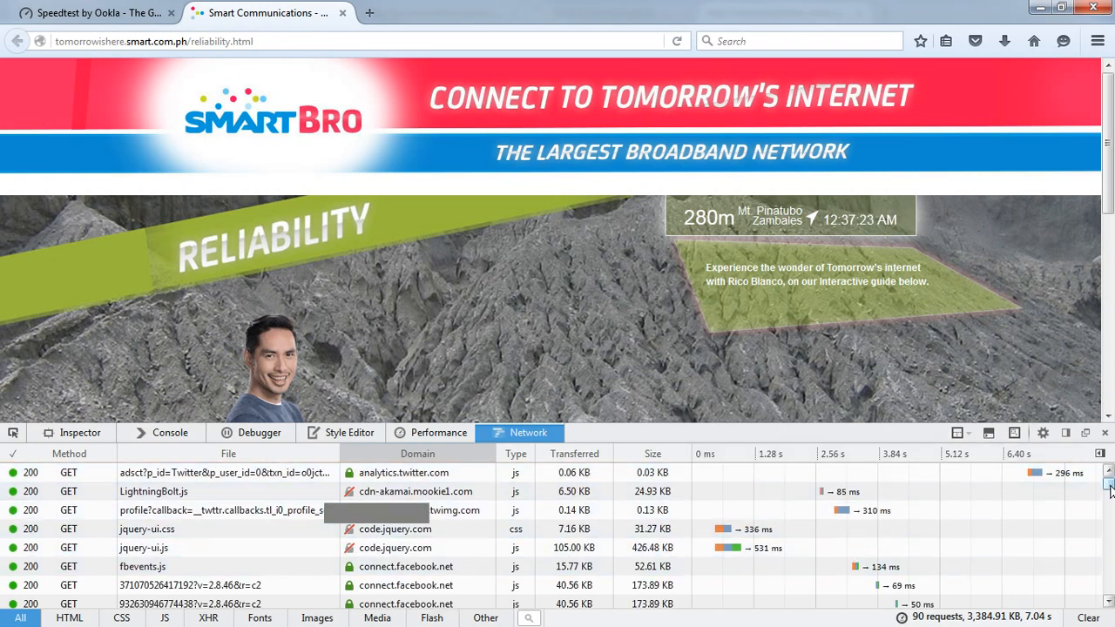
mouse_move(1109, 485)
left_mouse_down()
mouse_move(1109, 600)
mouse_move(1109, 481)
left_mouse_up()
Step: Return to Speedtest, reload it and check the internet provider of the current connection
left_click(96, 12)
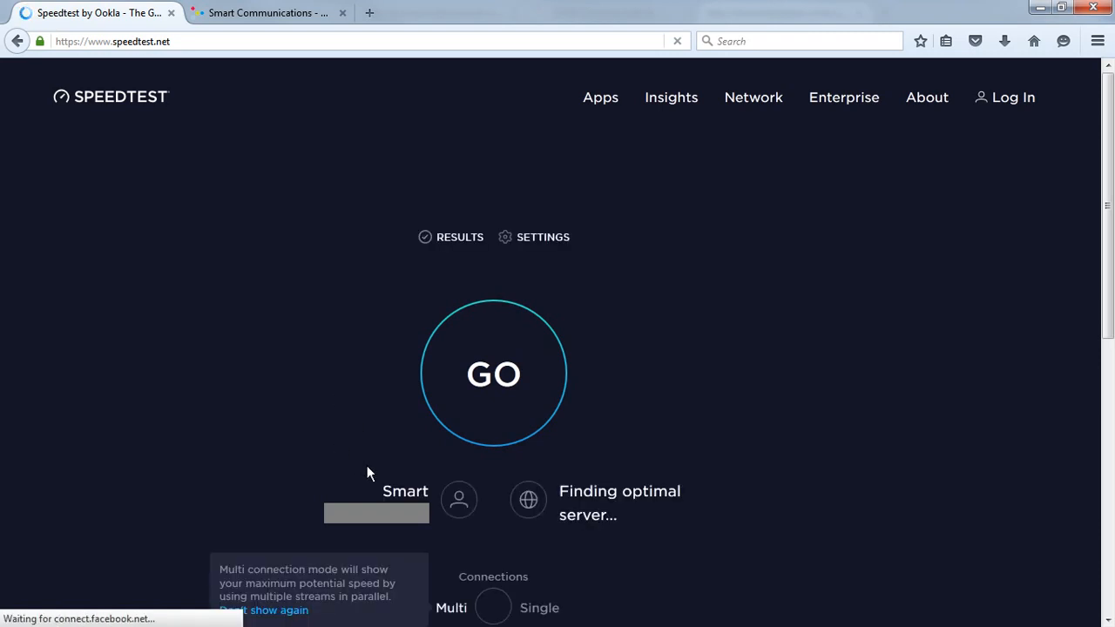
left_click_drag(385, 488, 430, 497)
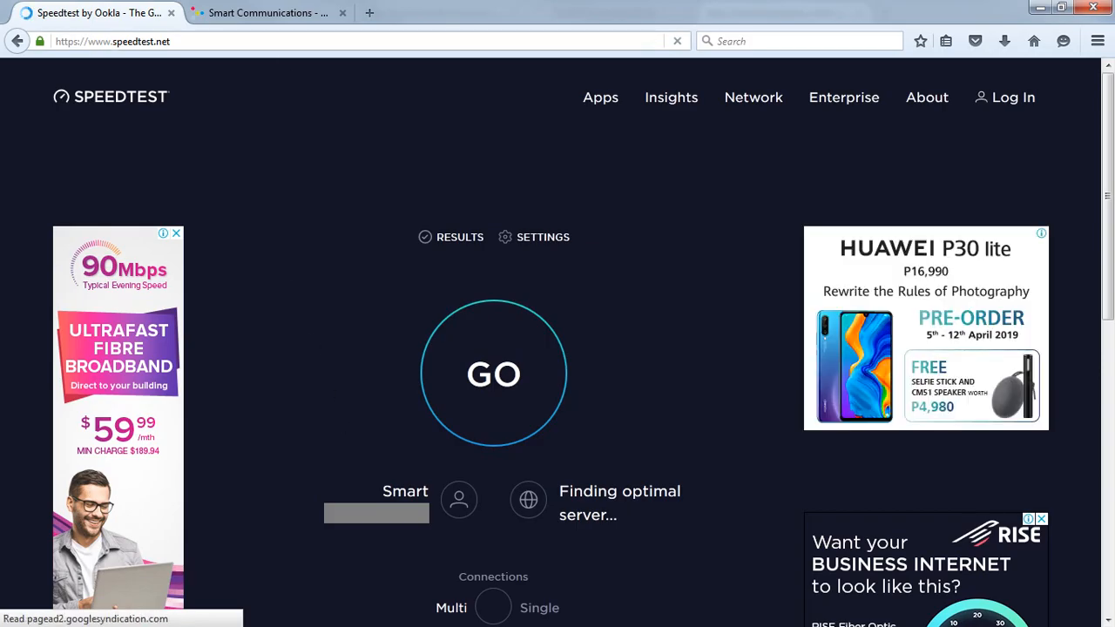
Step: Copy the reliability page's address from the Smart Communications tab and load it in a new browser tab
left_click(261, 14)
left_click(275, 41)
key("ctrl+c")
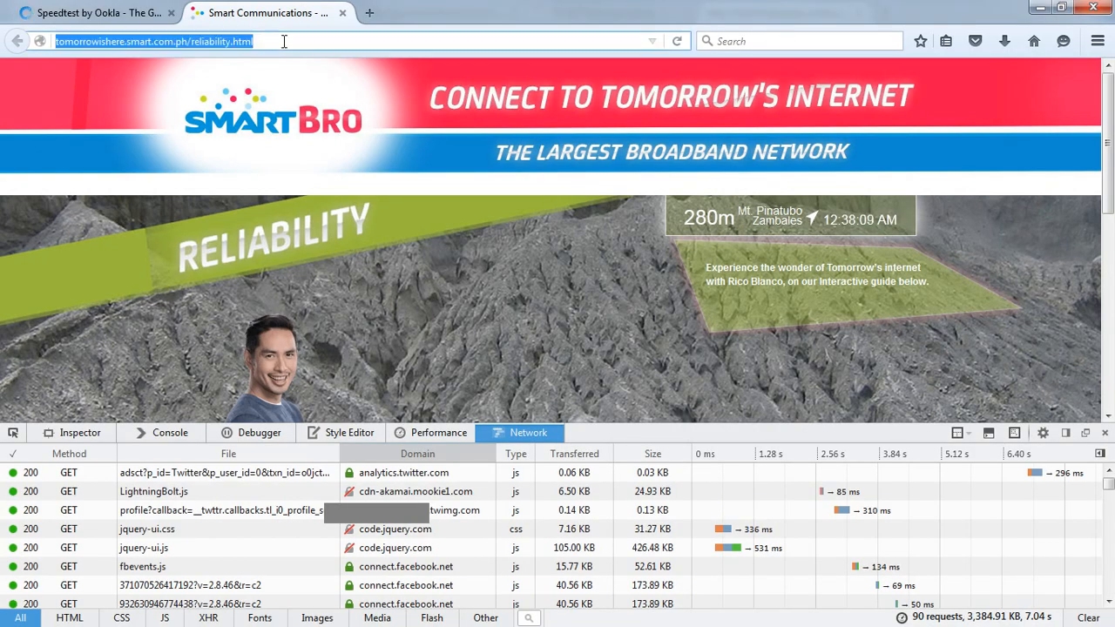
left_click(369, 13)
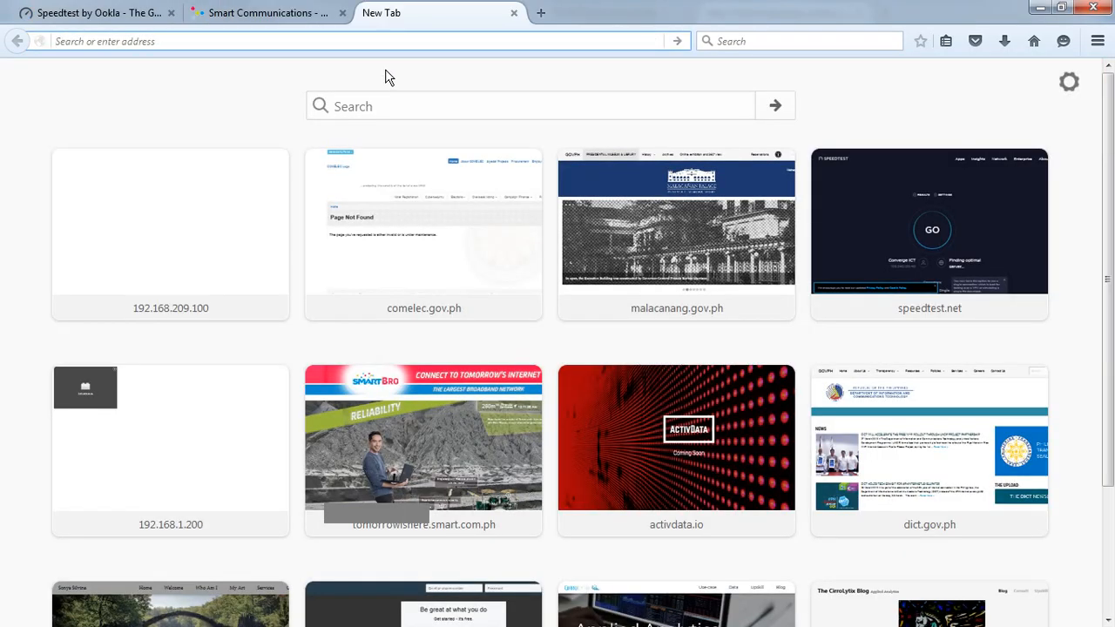
key("ctrl+v")
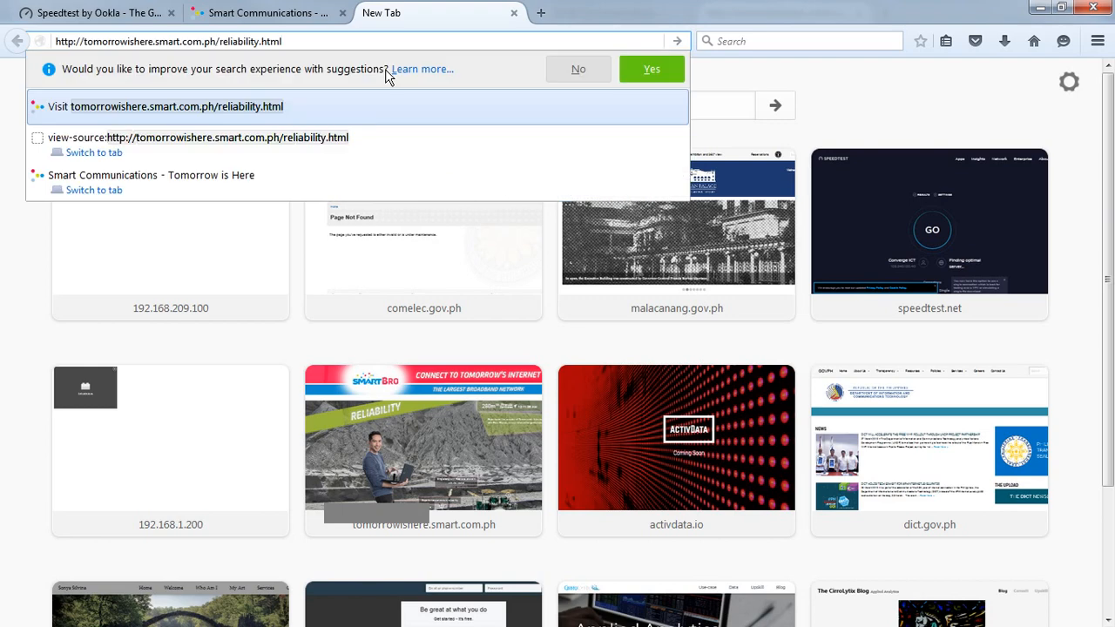
key("Return")
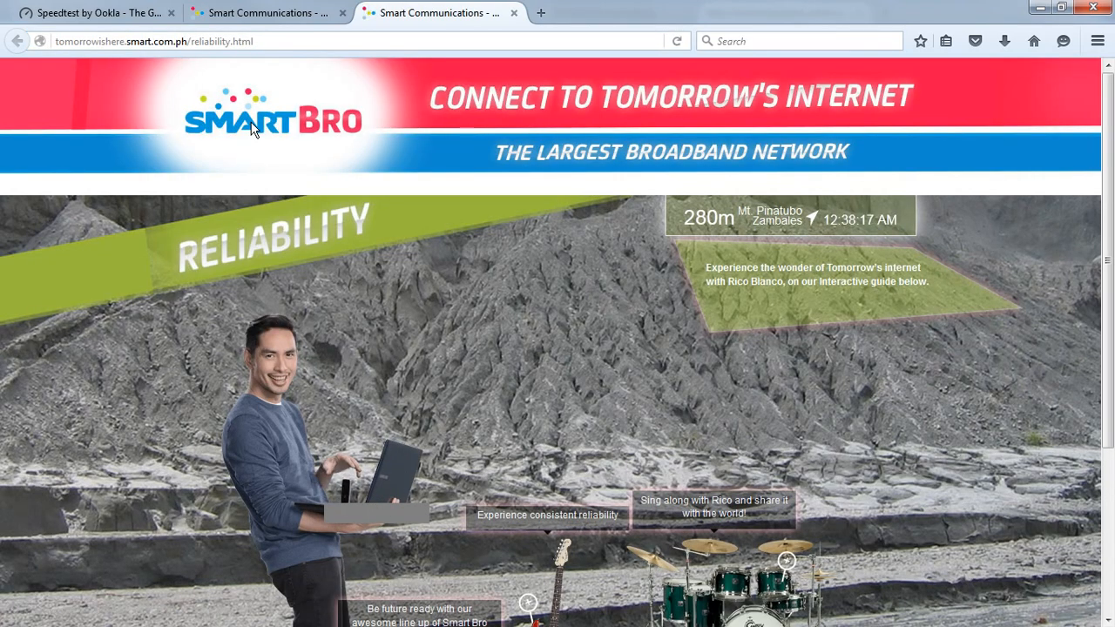
Step: Open the Network monitor in the new reliability tab and reload the page to capture its requests
key("ctrl+shift+q")
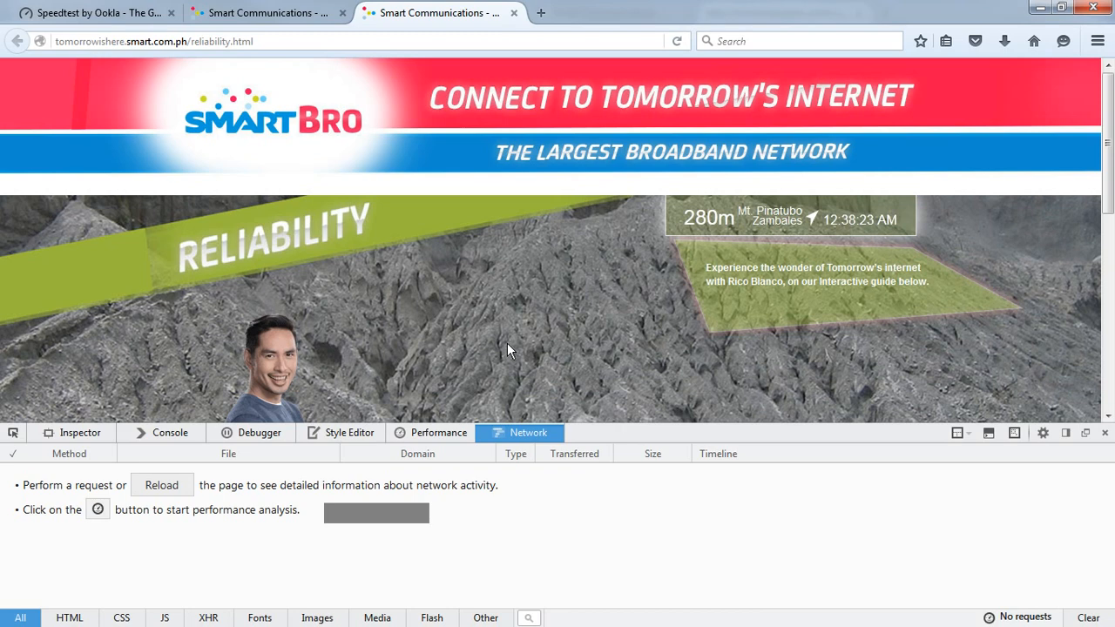
key("F5")
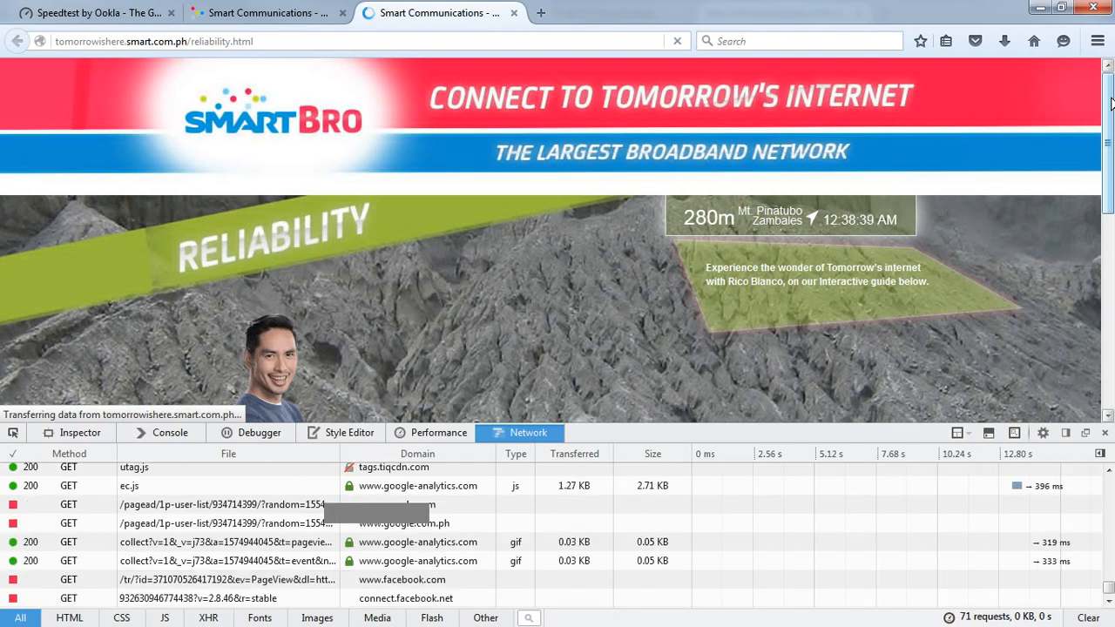
Step: Compare the recorded requests, transfer sizes and load times between the two Smart Communications tabs
left_click(266, 16)
left_click(424, 14)
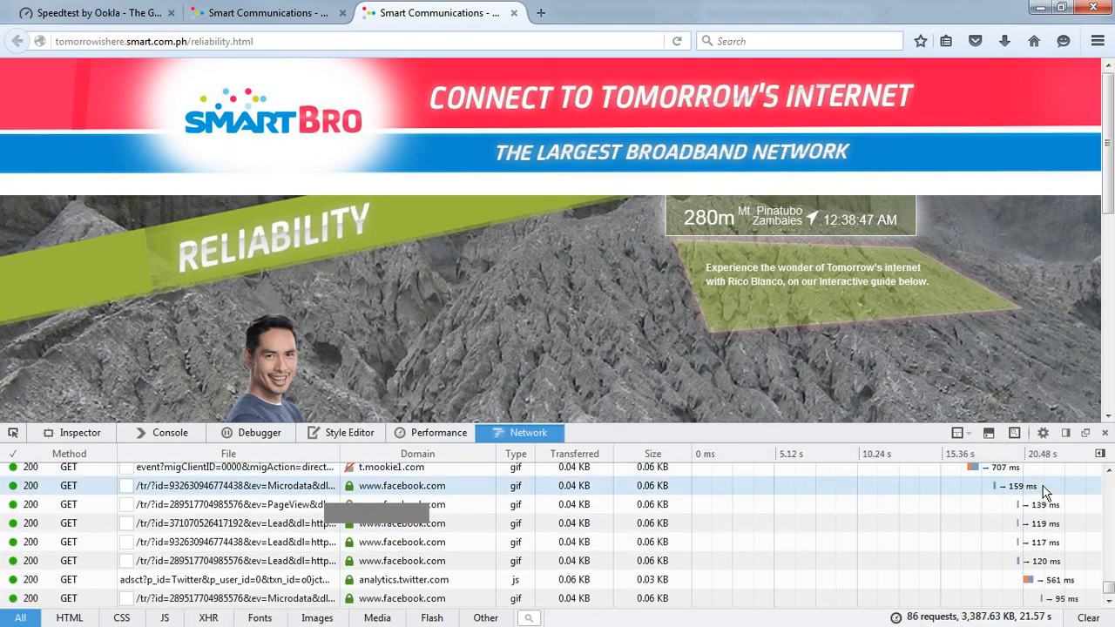
left_click_drag(1110, 593, 1112, 462)
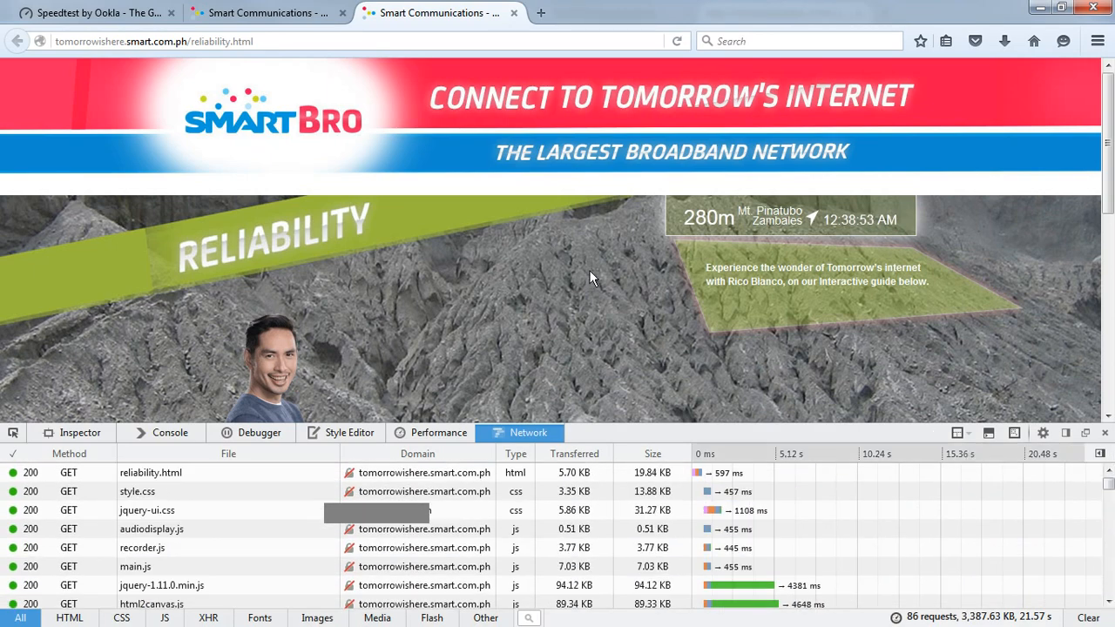
key("ctrl+Page_Up")
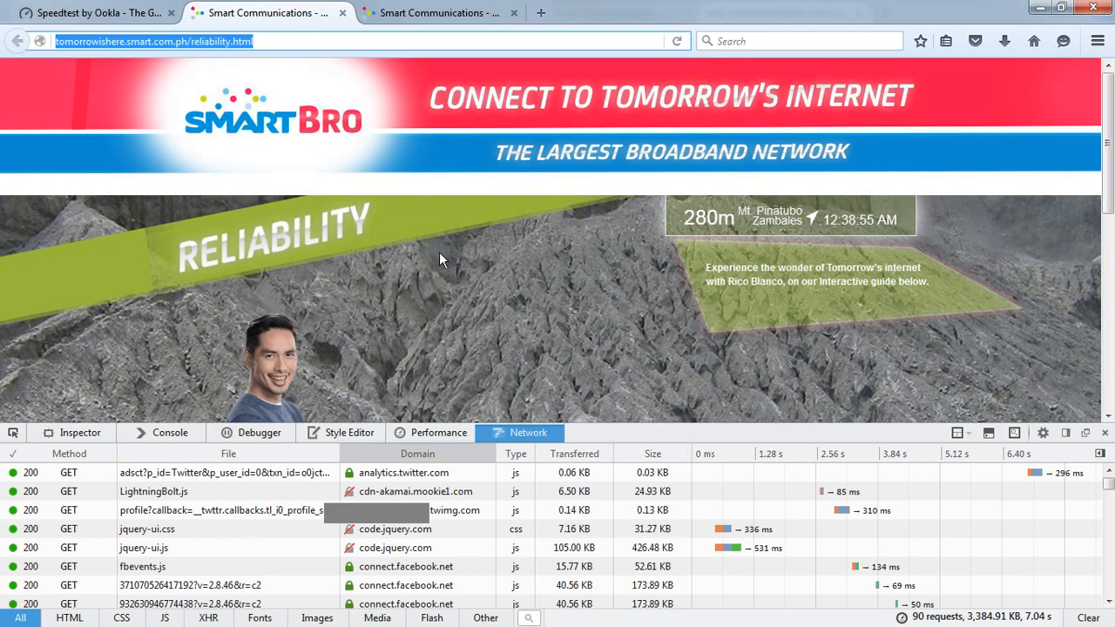
Step: Sort the second Smart Communications tab's requests by domain and compare the contacted domains with the first tab's domain-sorted list
key("ctrl+Page_Down")
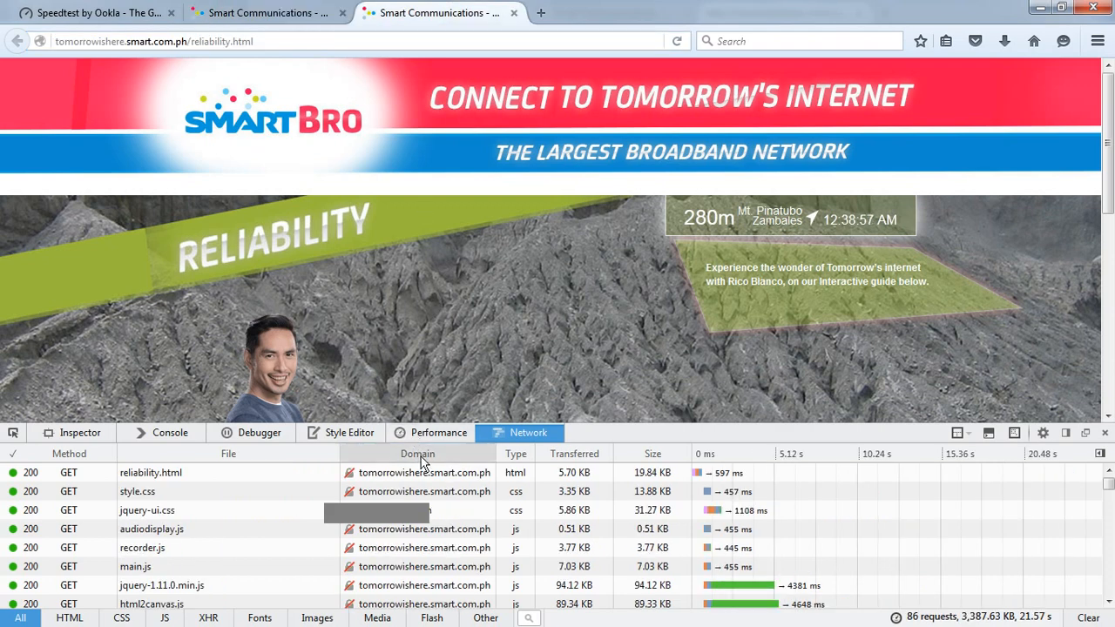
left_click(421, 459)
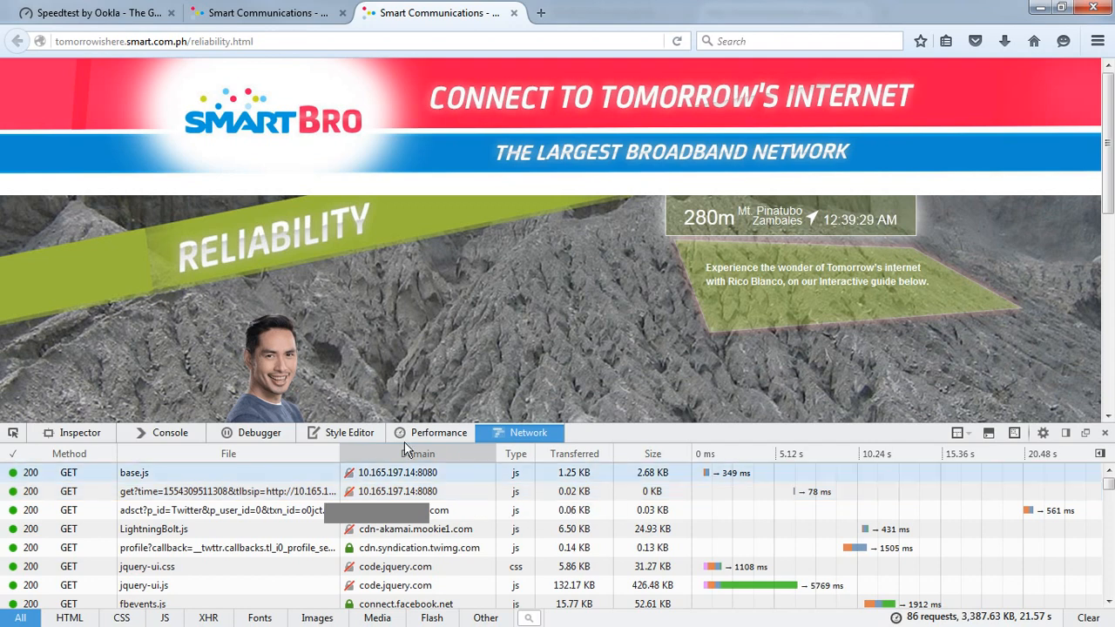
key("ctrl+shift+Tab")
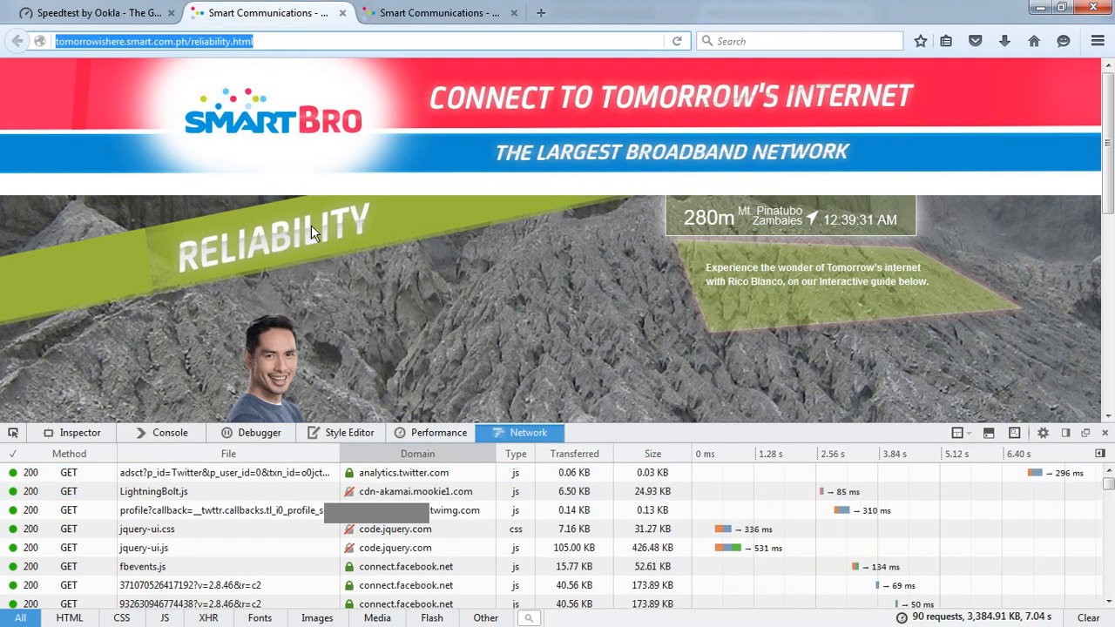
left_click(408, 459)
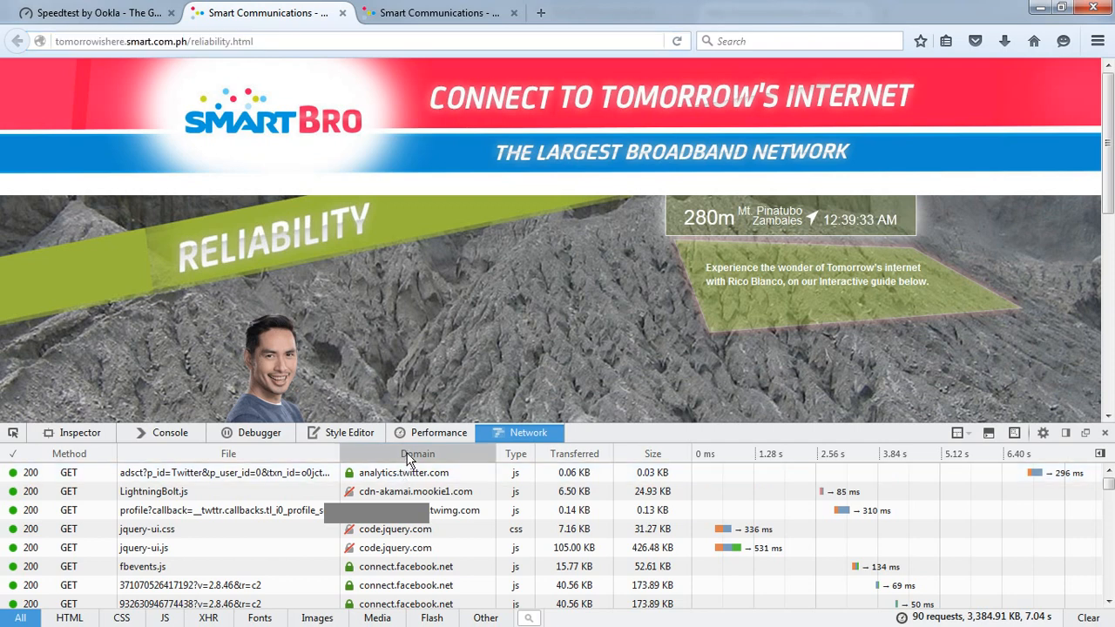
left_click(407, 454)
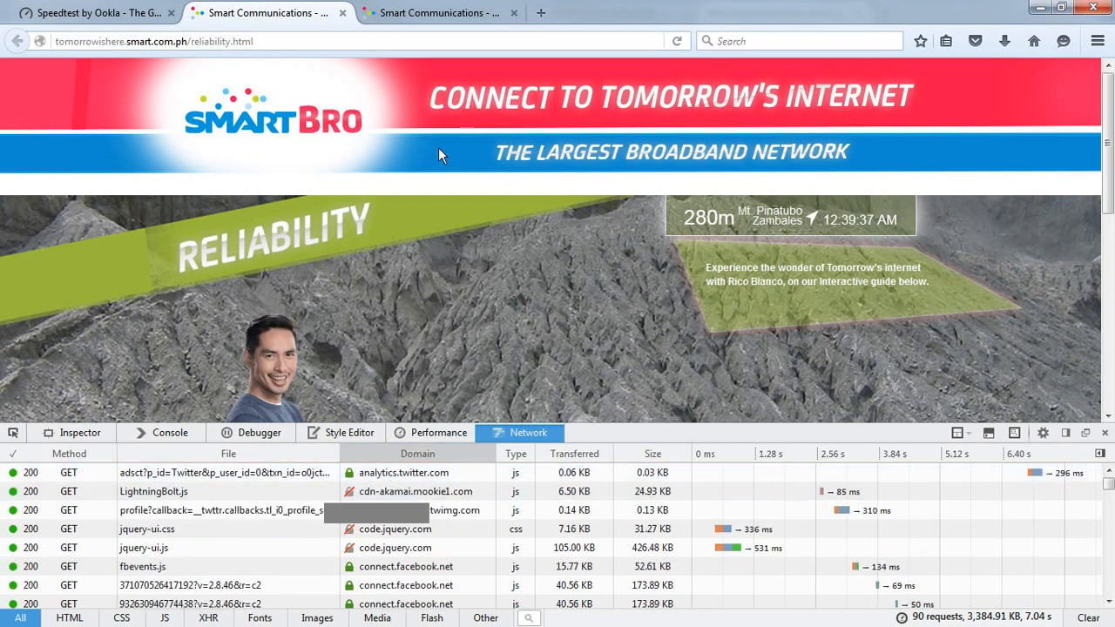
left_click(435, 12)
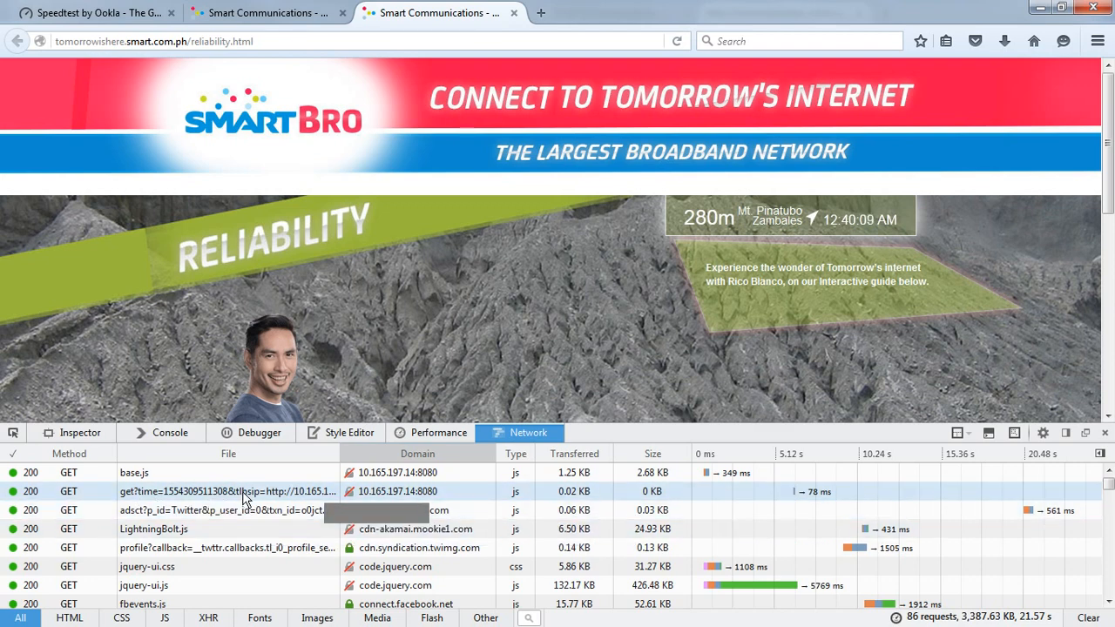
left_click(305, 491)
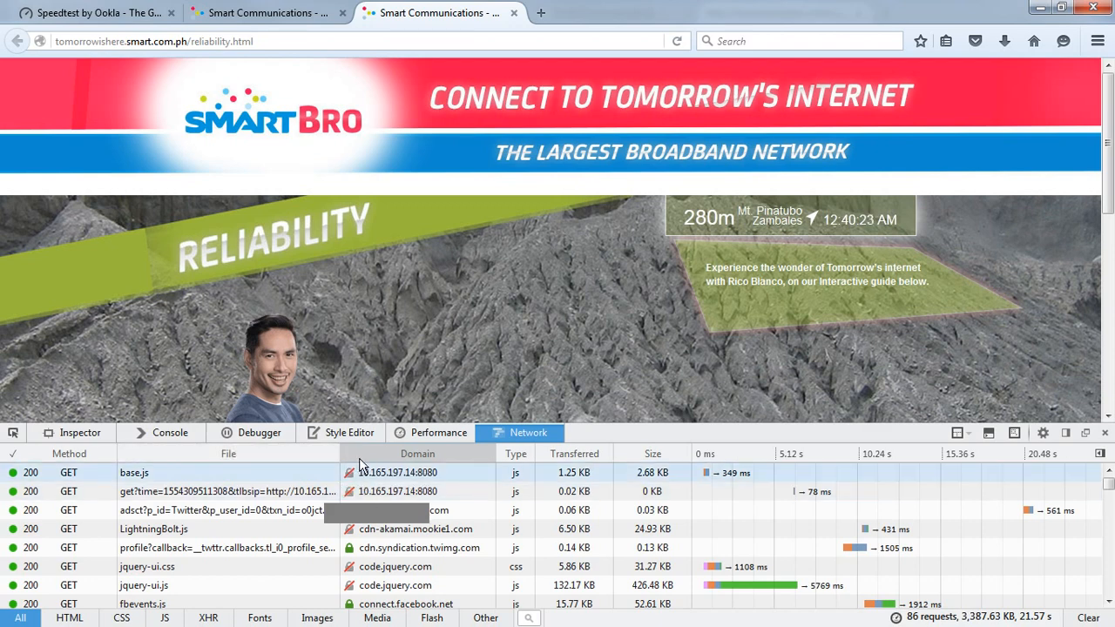
Step: Sort the first Smart Communications tab's requests by file name and examine the entries around audiodisplay.js and bootstrap.css
key("ctrl+Page_Up")
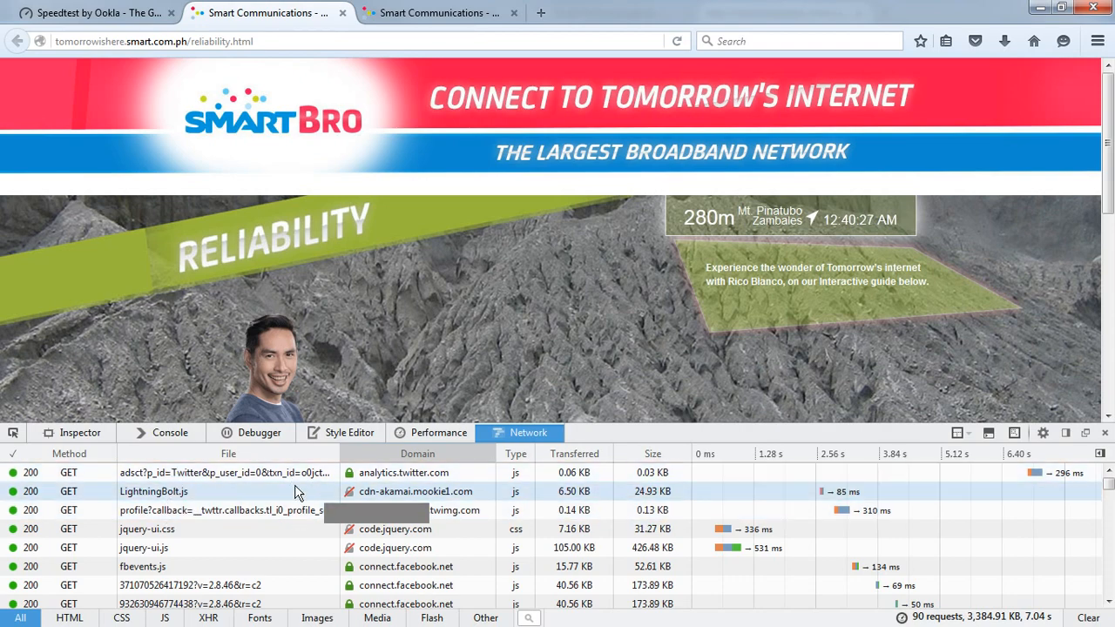
left_click(230, 460)
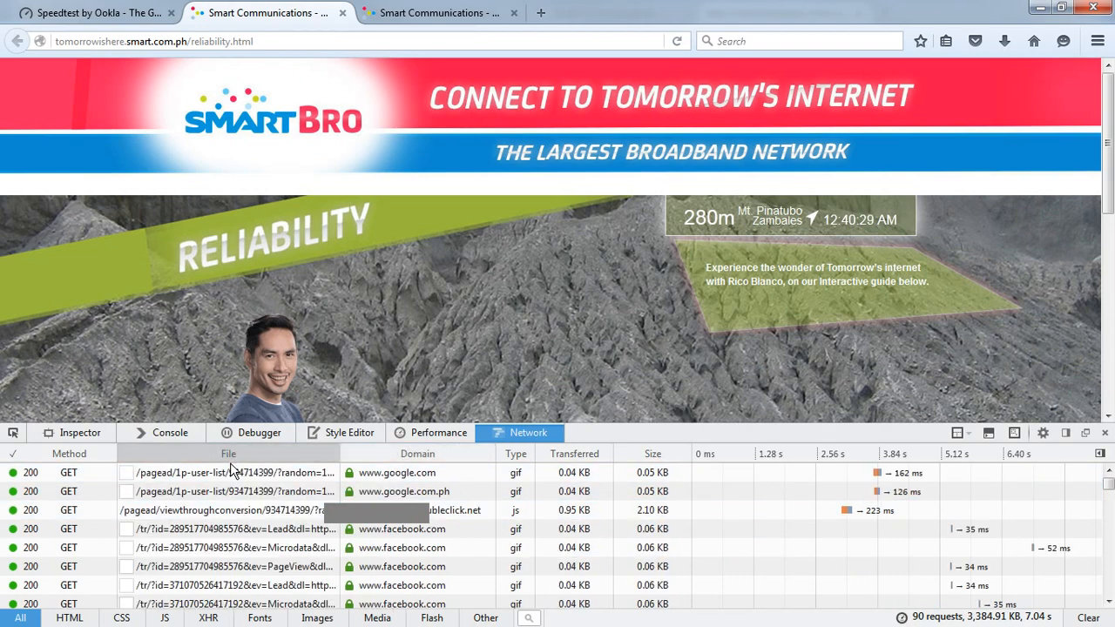
scroll(235, 488, "down", 5)
scroll(237, 500, "up", 2)
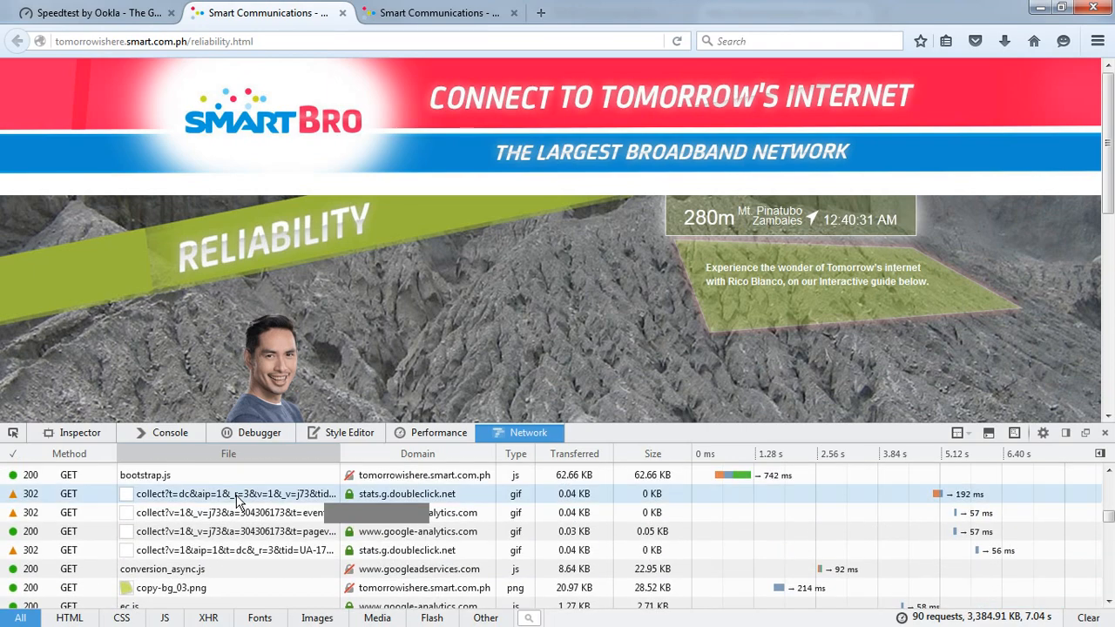
scroll(237, 500, "up", 2)
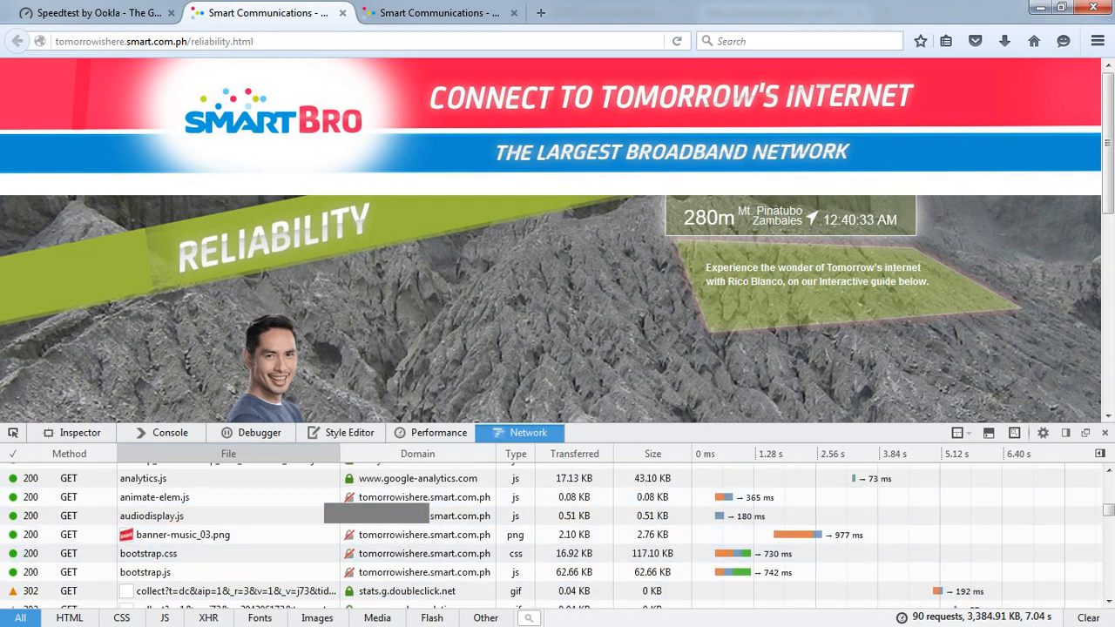
Step: Sort the second Smart Communications tab's requests by file name and open the details of the base.js request
key("ctrl+Tab")
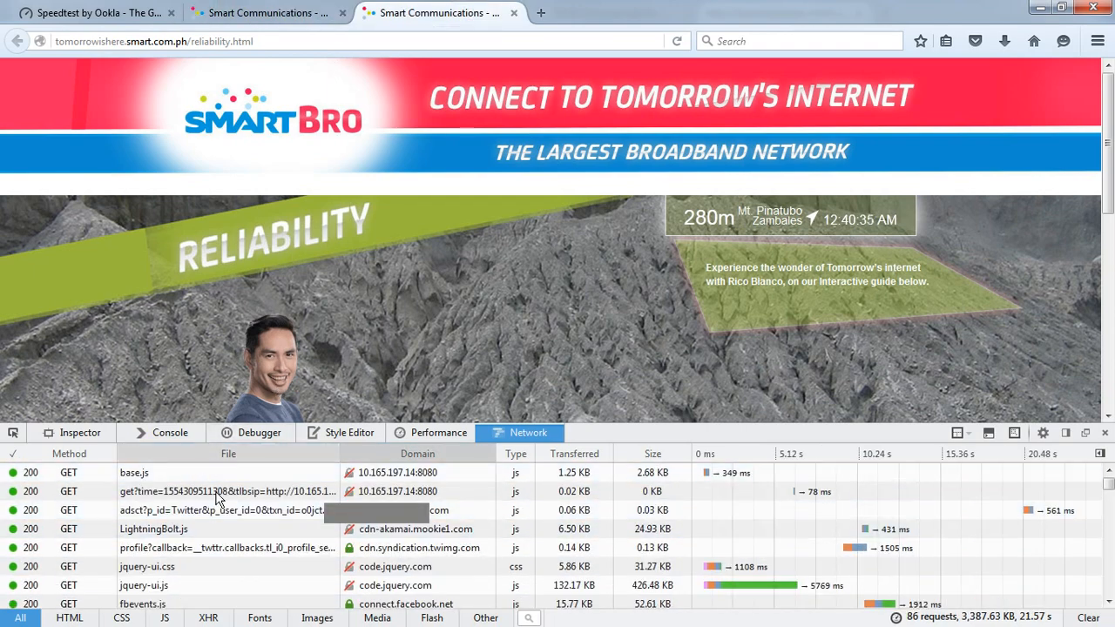
left_click(228, 454)
scroll(219, 498, "down", 4)
scroll(183, 514, "down", 1)
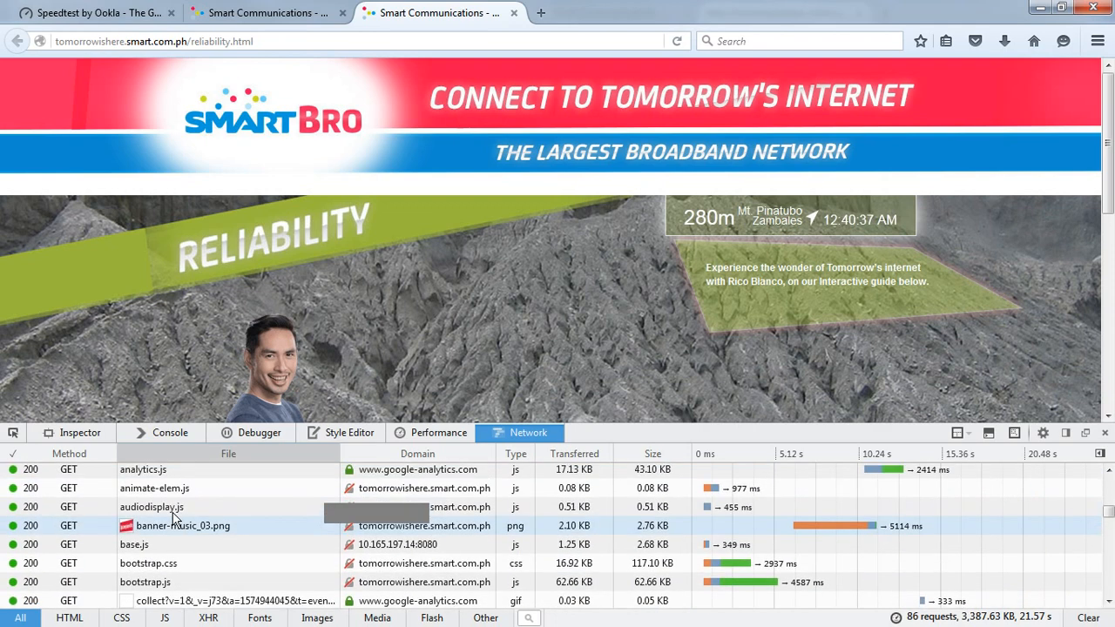
scroll(175, 519, "up", 1)
left_click(151, 557)
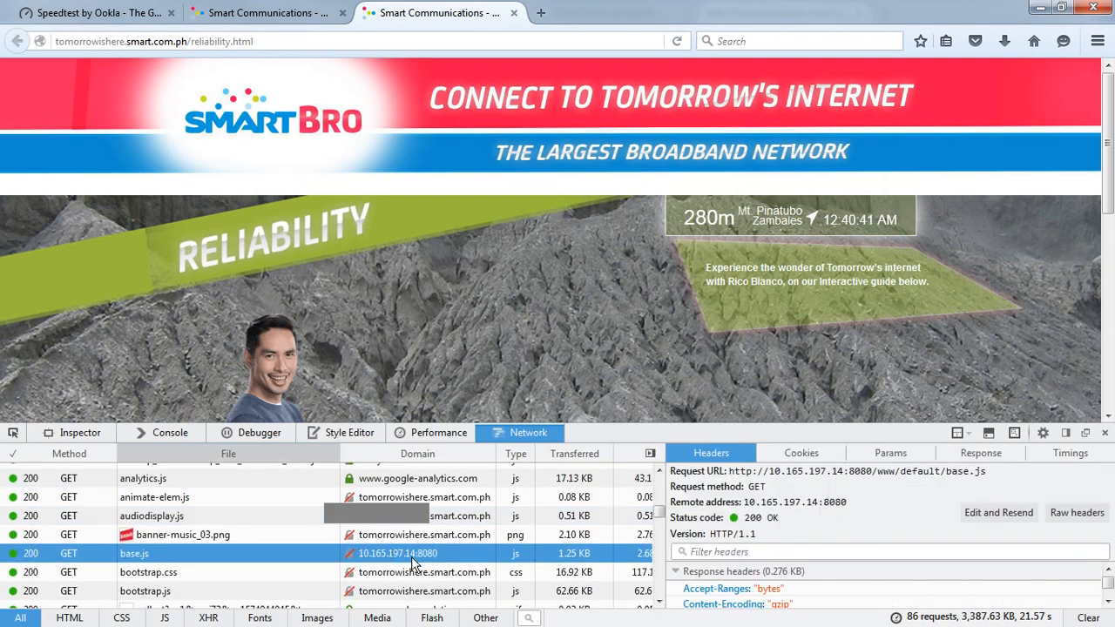
Step: Compare the file-sorted request lists of both Smart Communications tabs, checking for base.js between banner-music_03.png and bootstrap.css
left_click(262, 12)
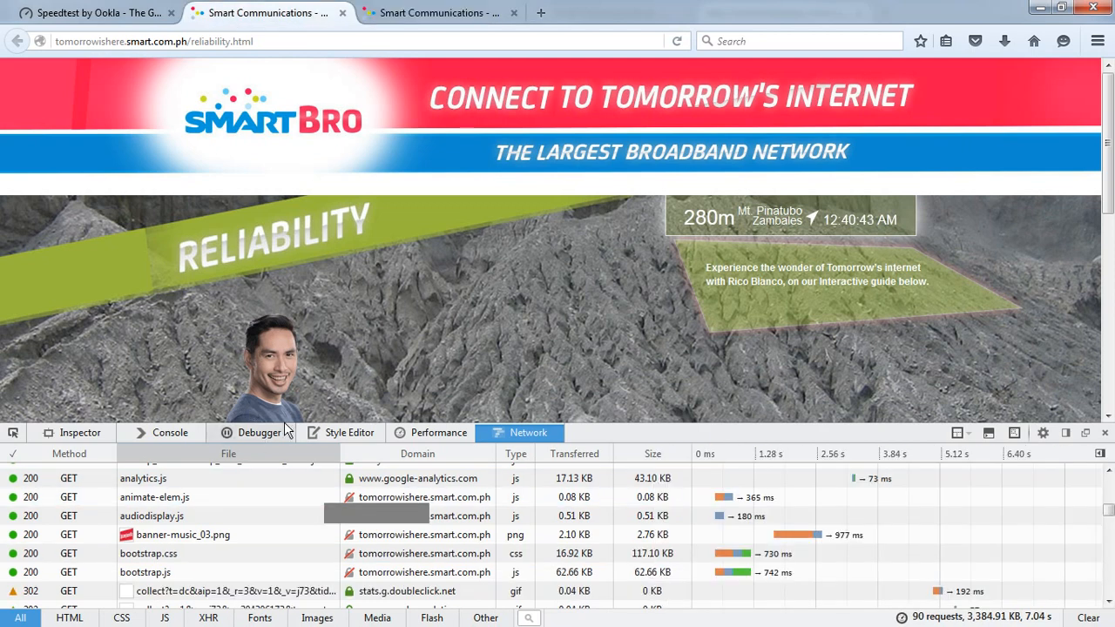
left_click(440, 12)
left_click(261, 12)
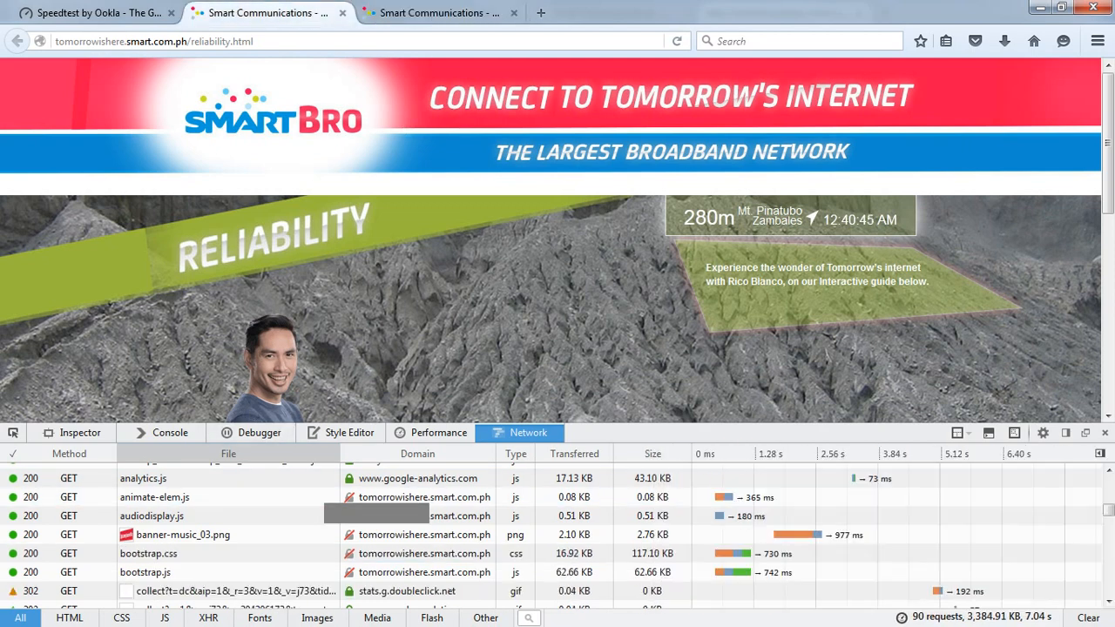
left_click(440, 12)
left_click(261, 12)
key("ctrl+Tab")
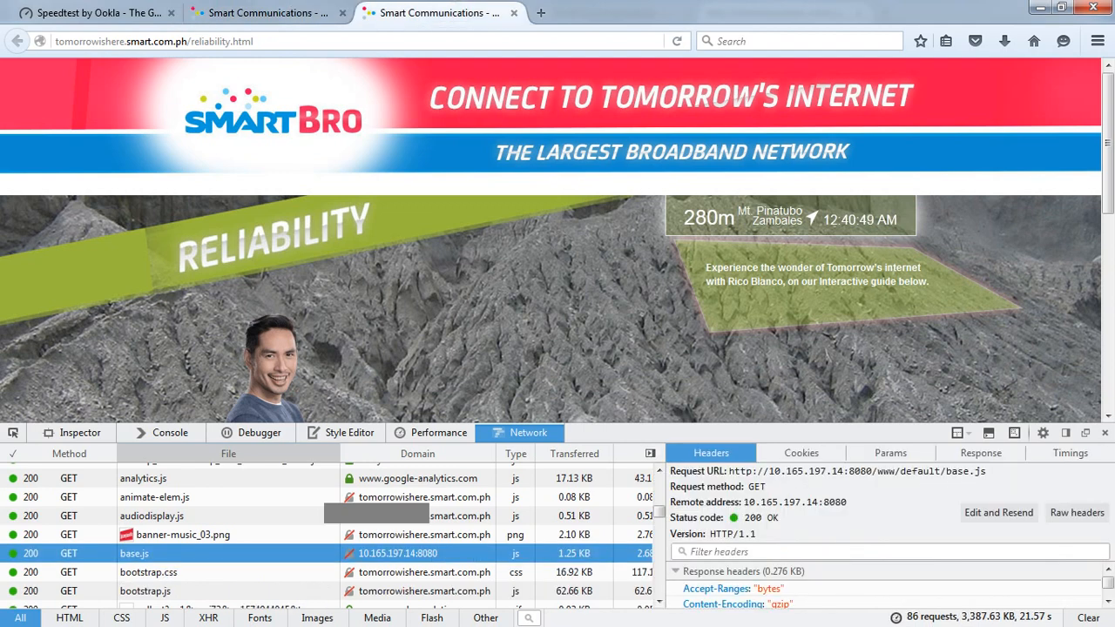
key("ctrl+shift+Tab")
key("ctrl+Tab")
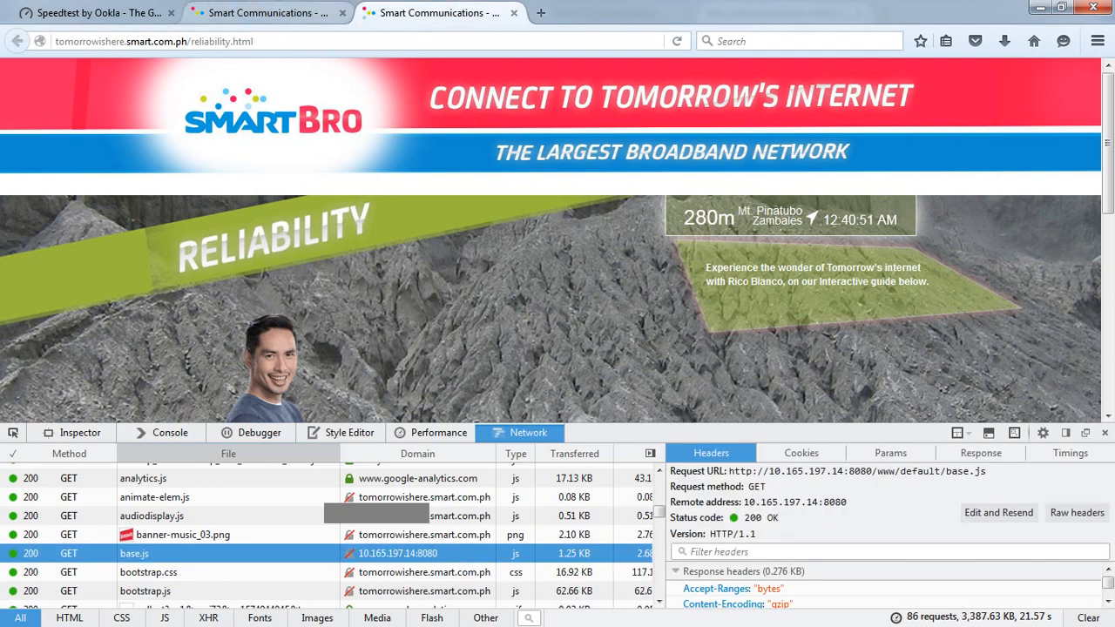
key("ctrl+shift+Tab")
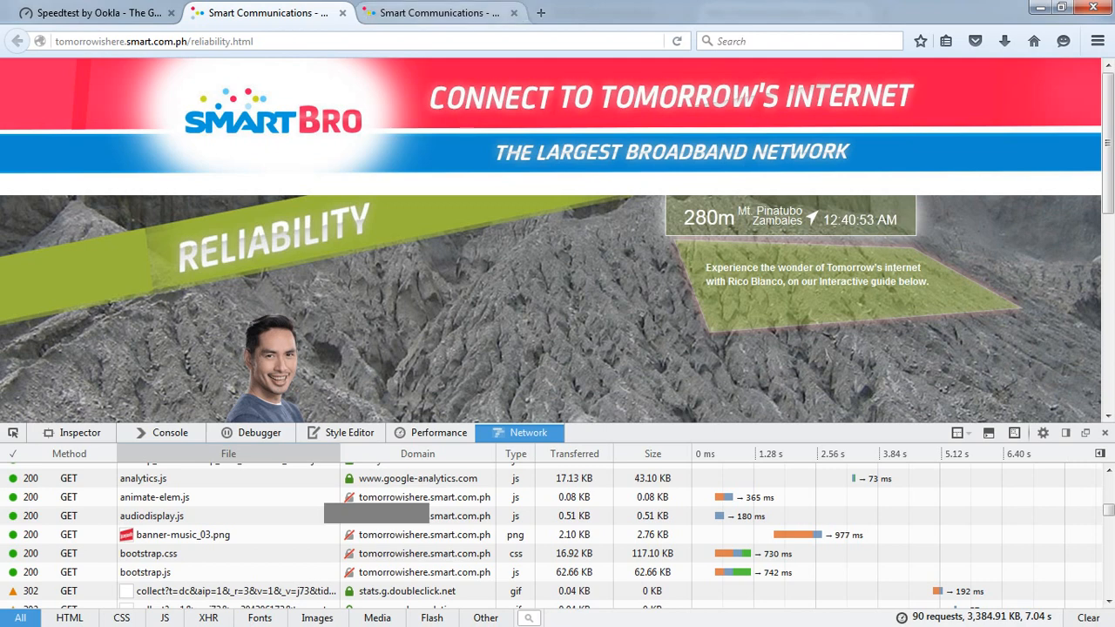
key("ctrl+Tab")
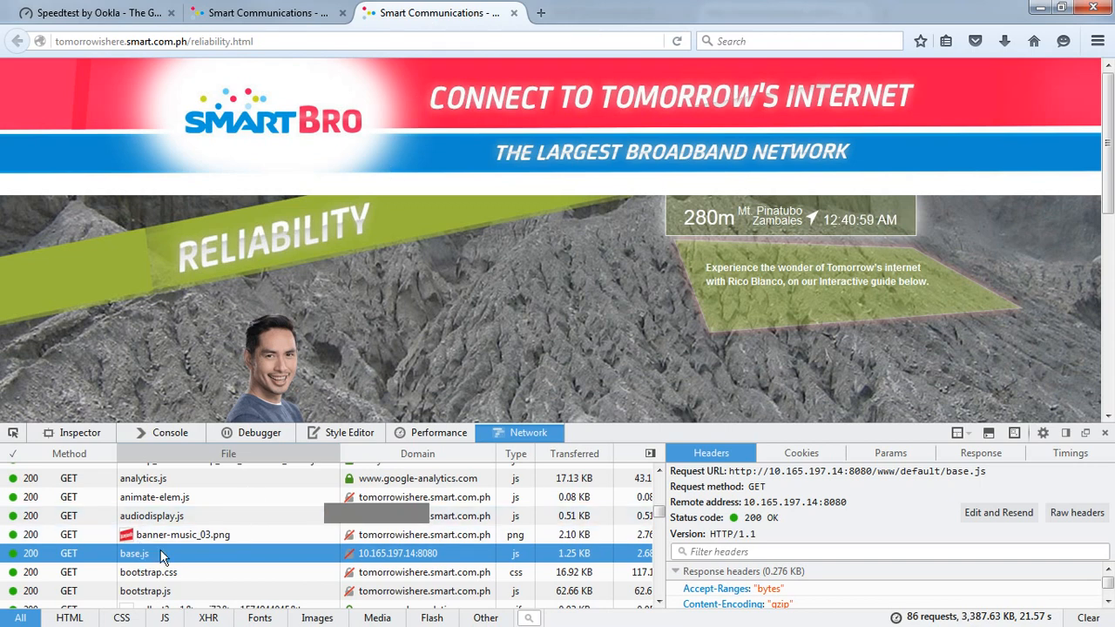
Step: Sort the requests by domain again in both Smart Communications tabs and compare the first entries of each list
left_click(392, 455)
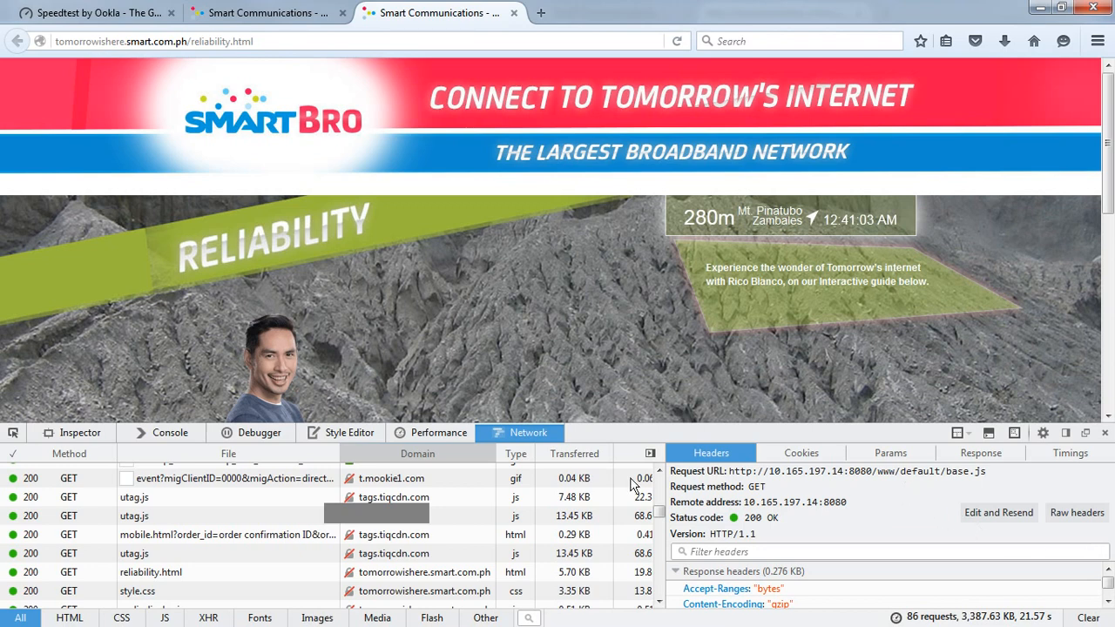
scroll(477, 494, "up", 10)
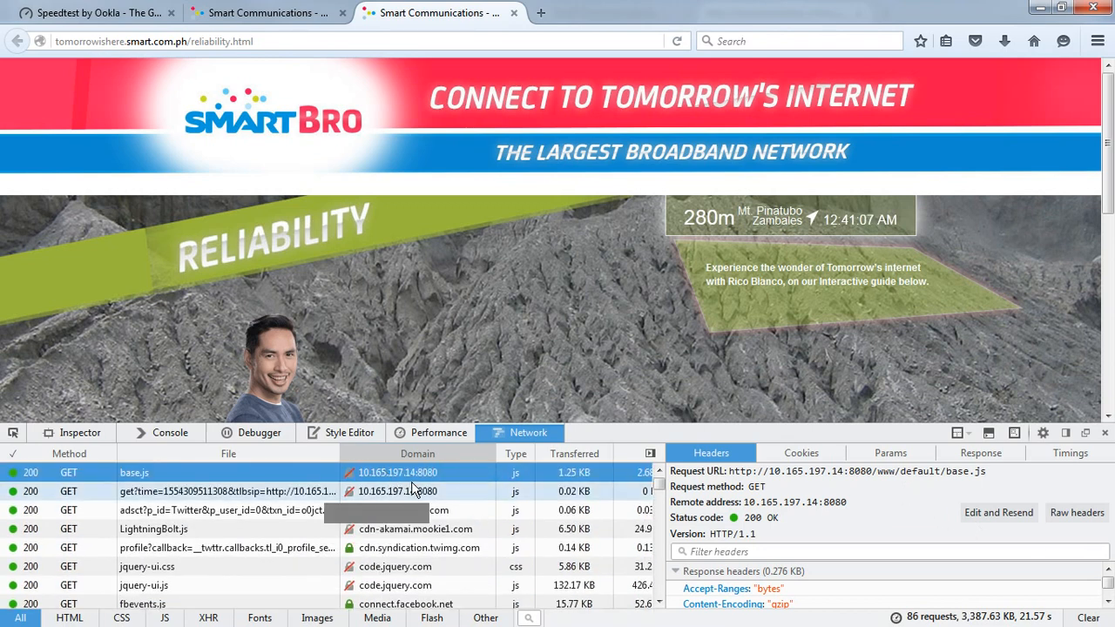
left_click(261, 12)
scroll(436, 505, "up", 5)
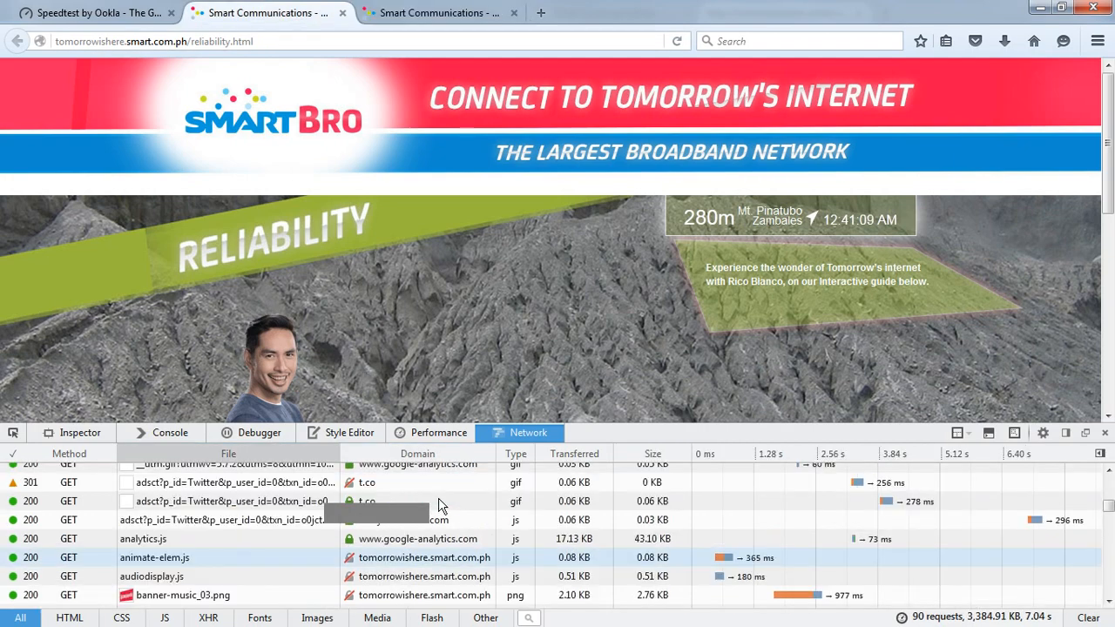
left_click(409, 455)
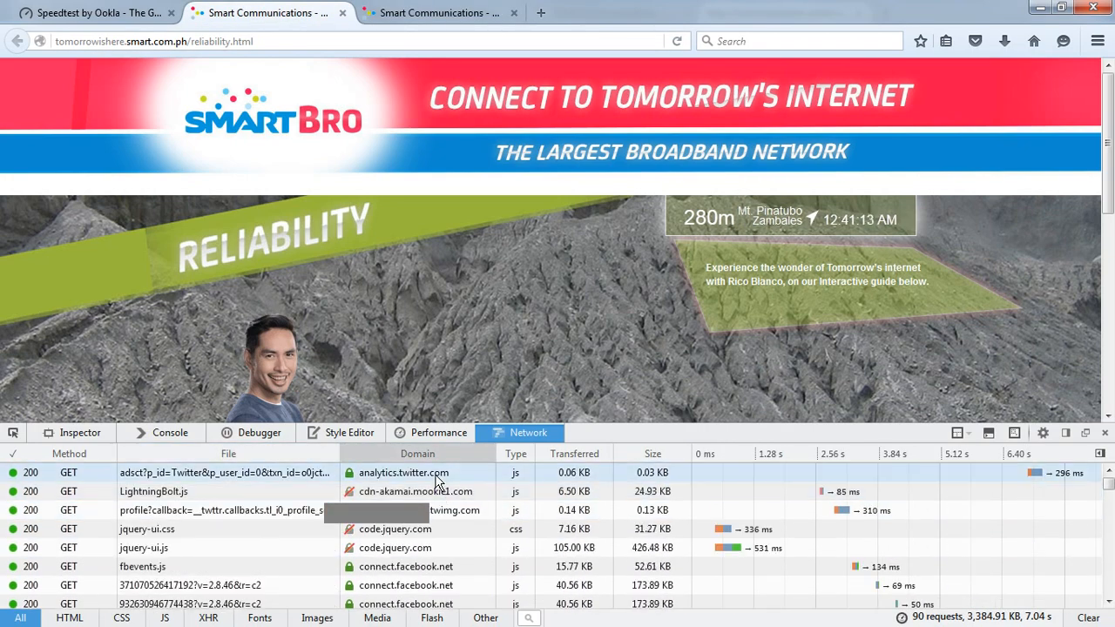